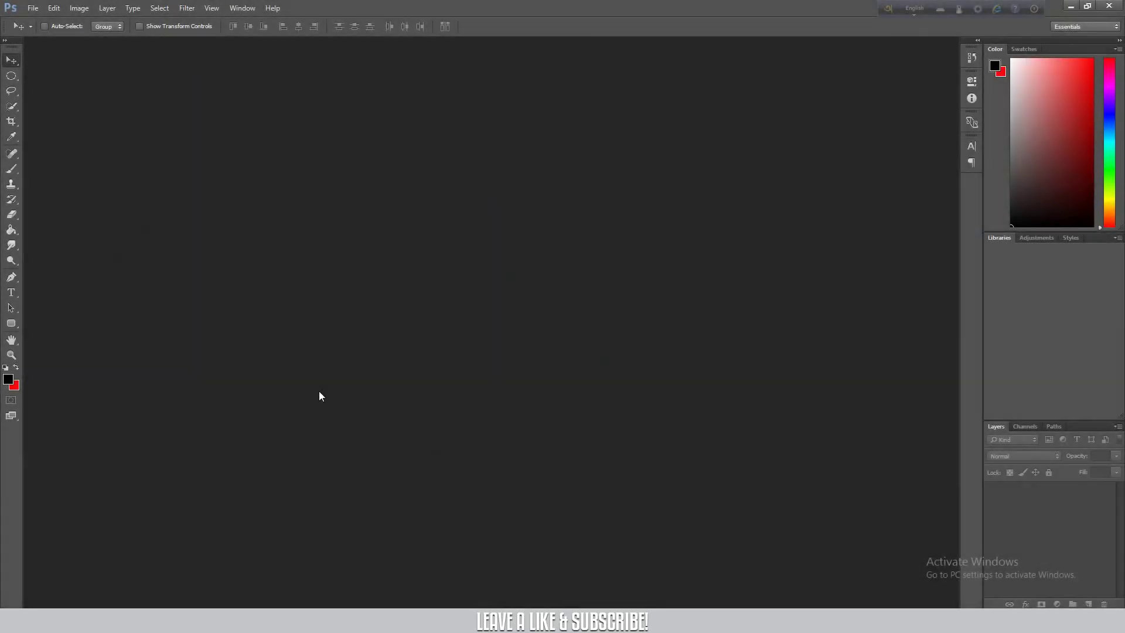
# Create a new 1920 × 1080 pixel document at 300 pixels/inch with white background contents.
pyautogui.click(38, 8)
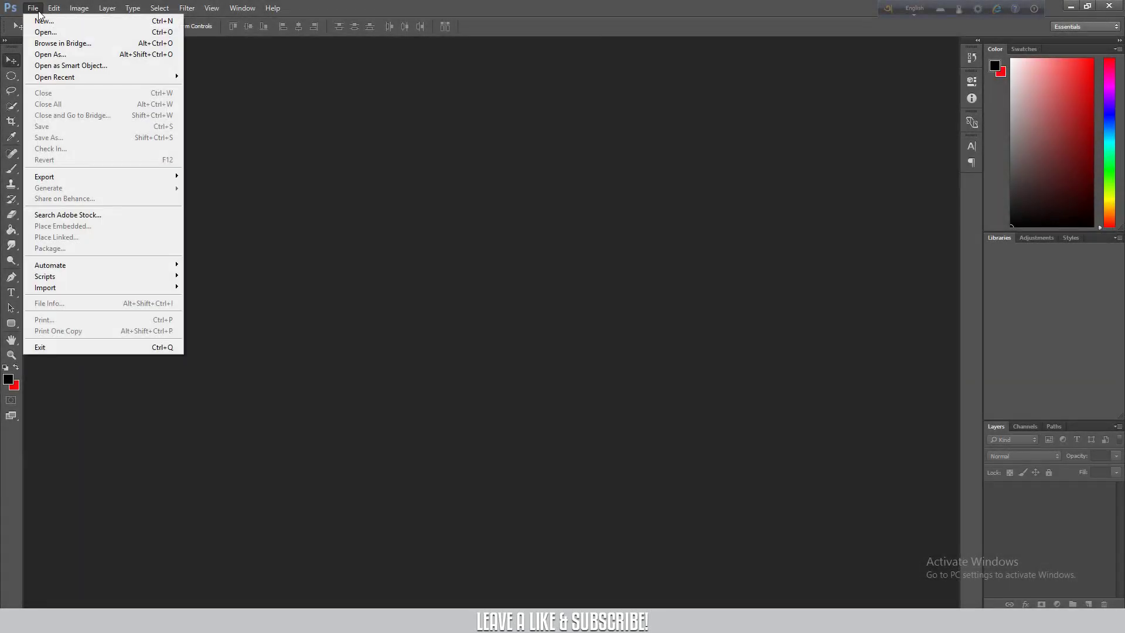
pyautogui.click(43, 20)
pyautogui.doubleClick(517, 202)
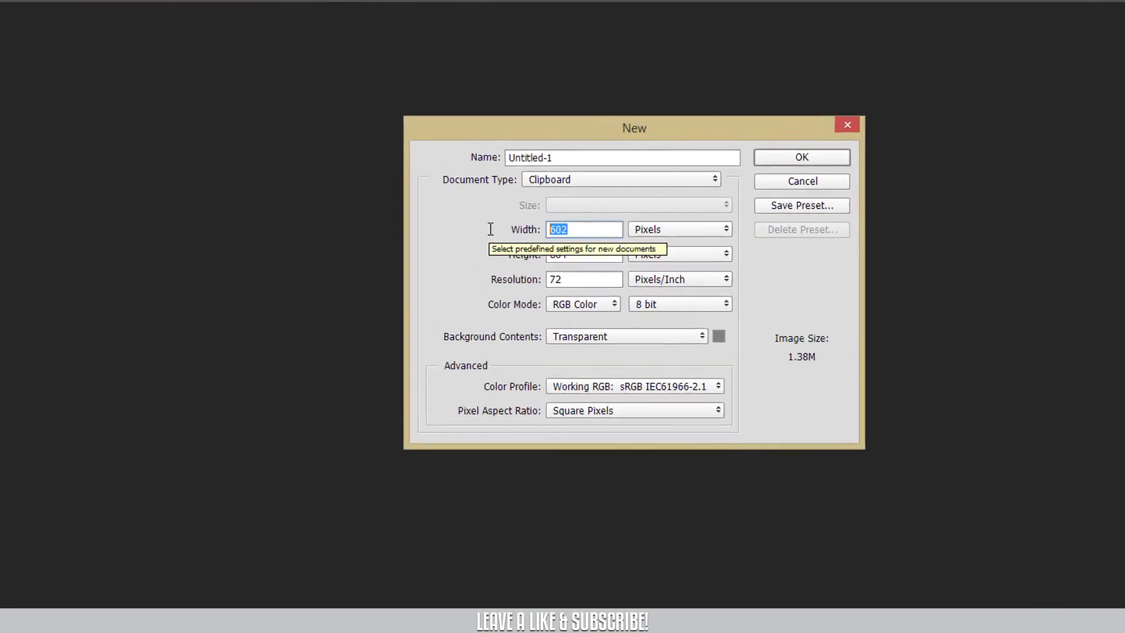
pyautogui.write('1920')
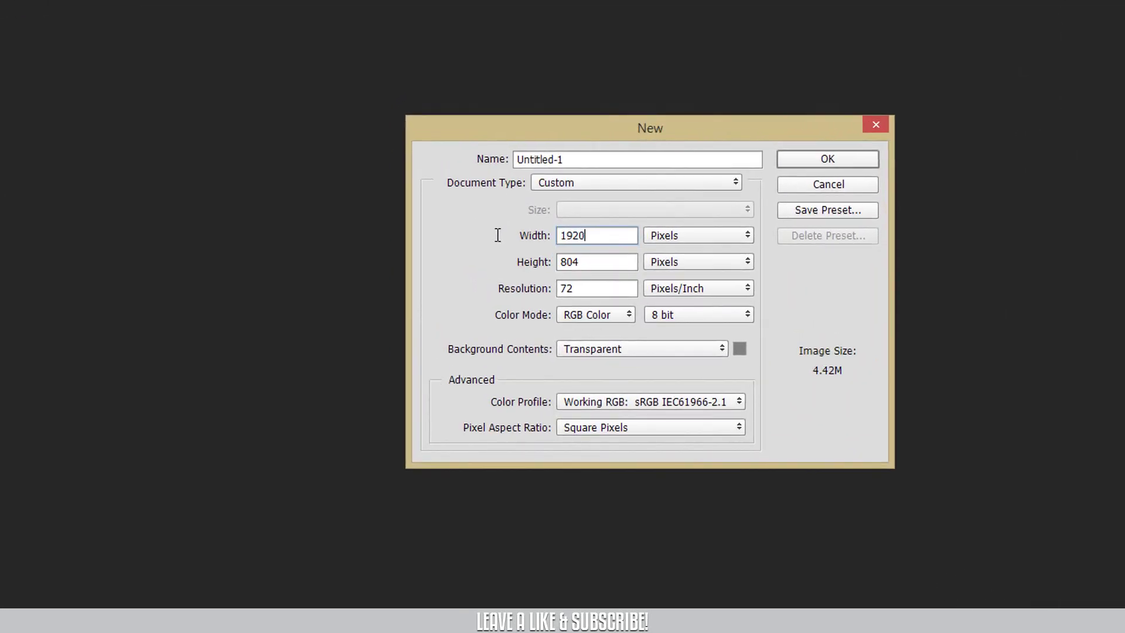
pyautogui.press('Tab')
pyautogui.write('1080')
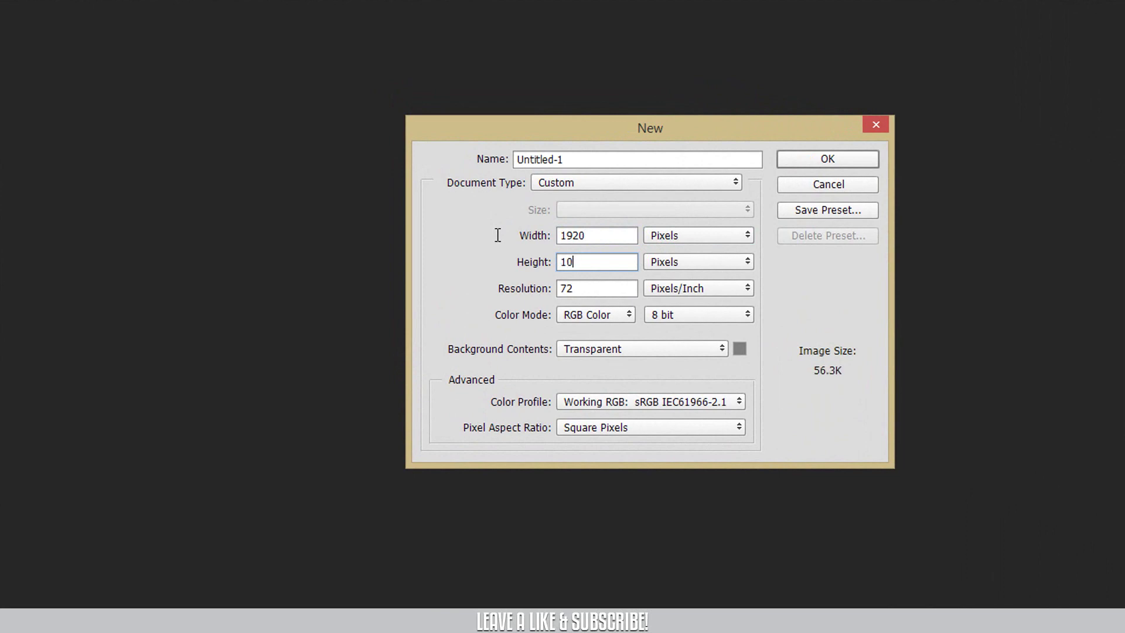
pyautogui.press('Tab')
pyautogui.write('300')
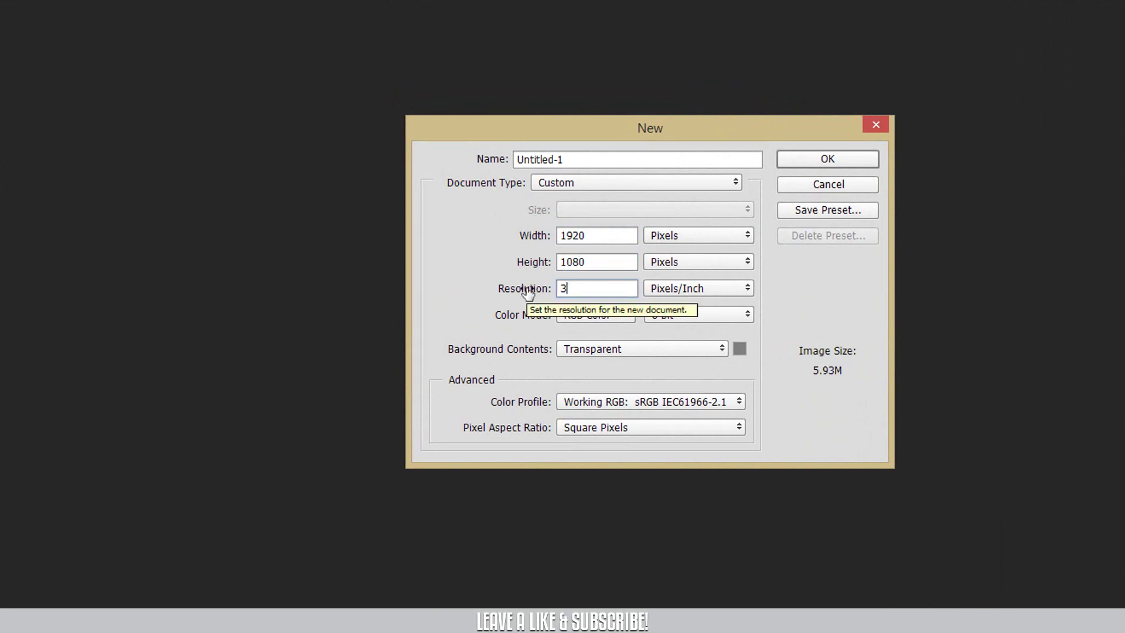
pyautogui.click(610, 350)
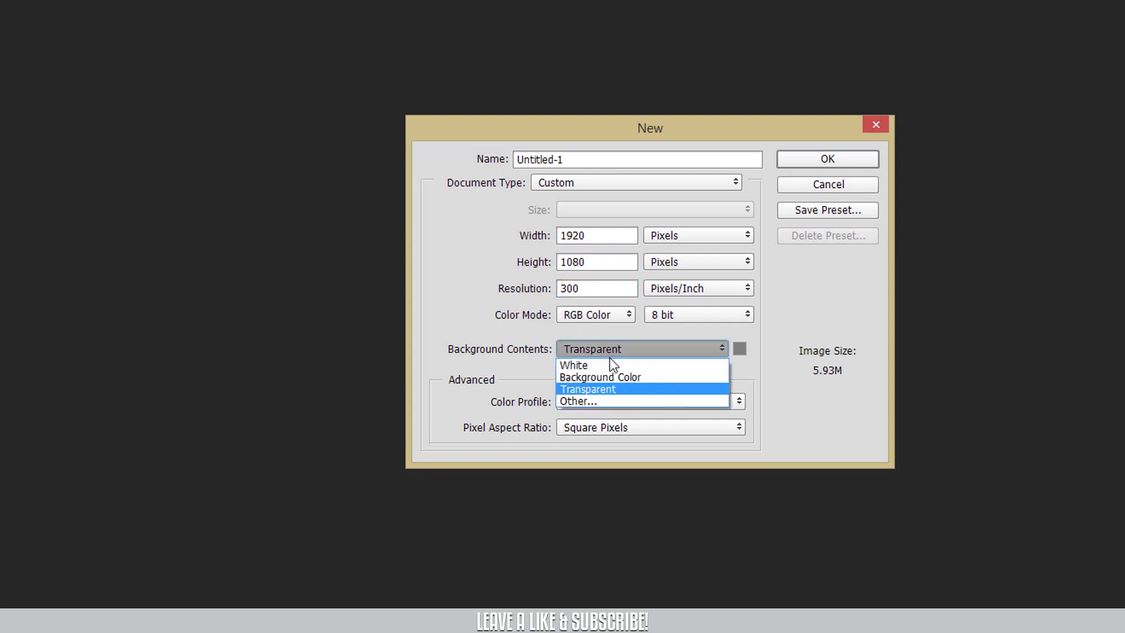
pyautogui.click(589, 366)
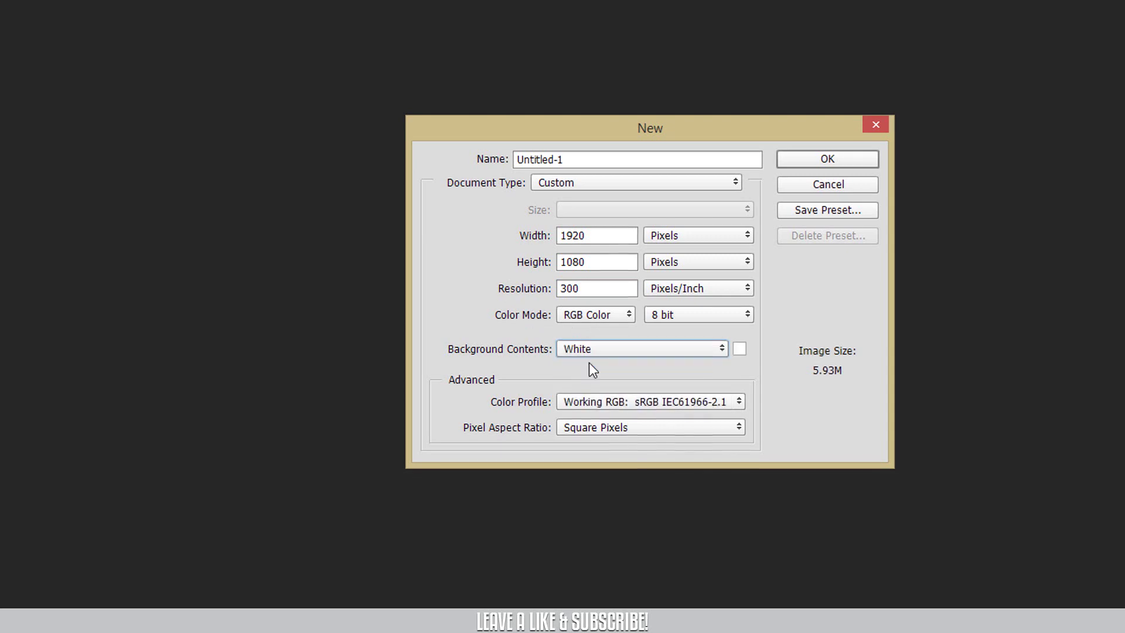
pyautogui.click(596, 155)
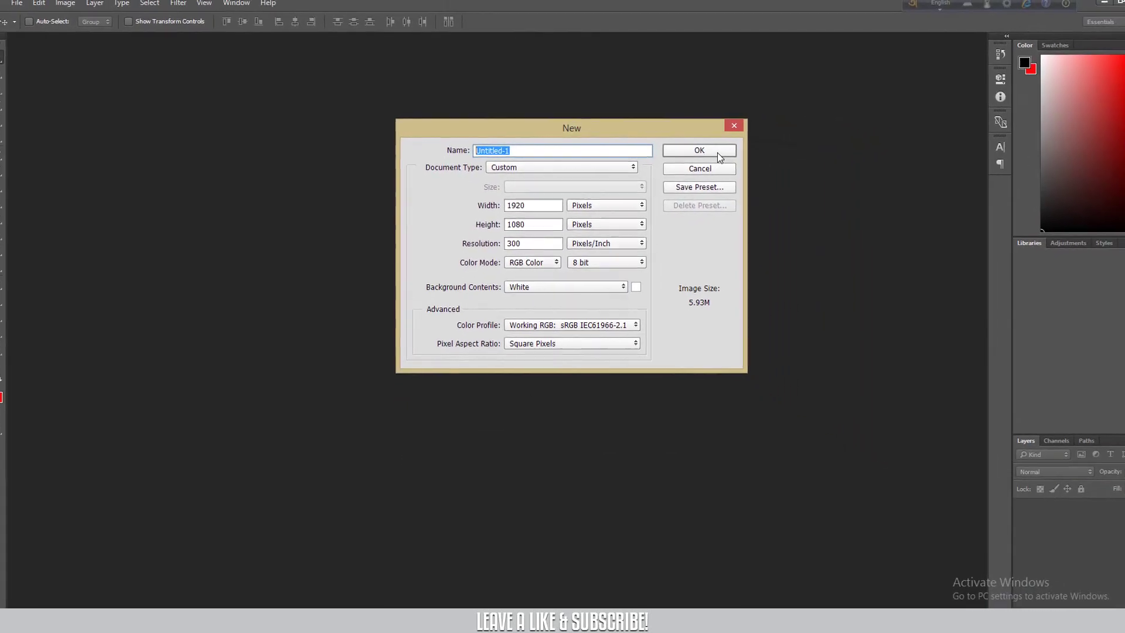
pyautogui.click(718, 153)
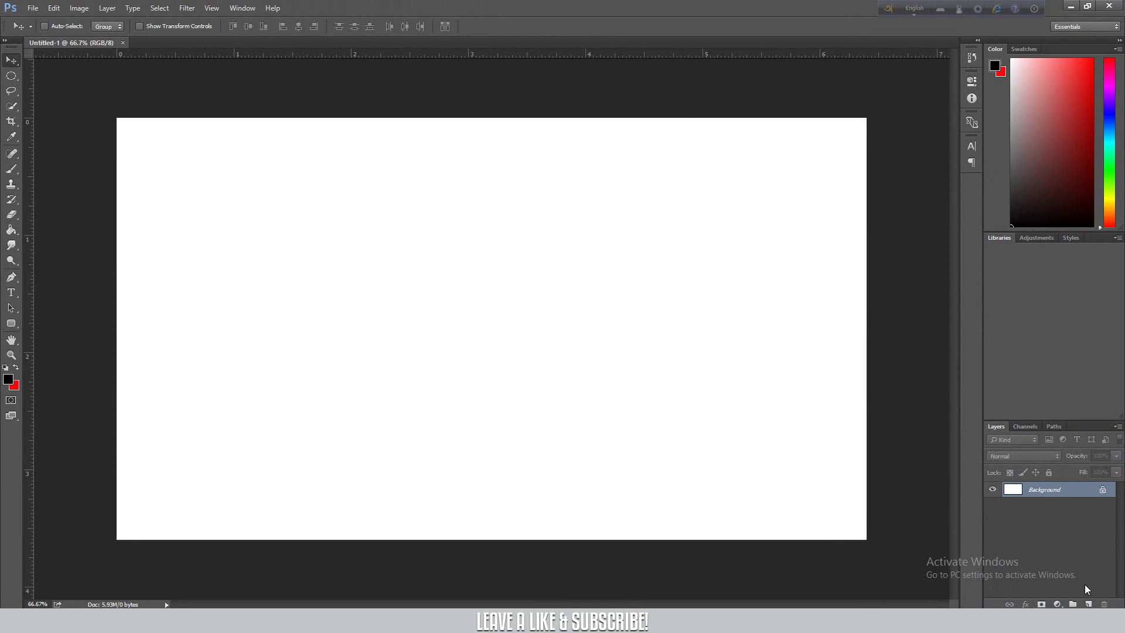
# Add an empty layer above the background, activate the Type tool and switch the keyboard language from English to Bangla.
pyautogui.click(1088, 604)
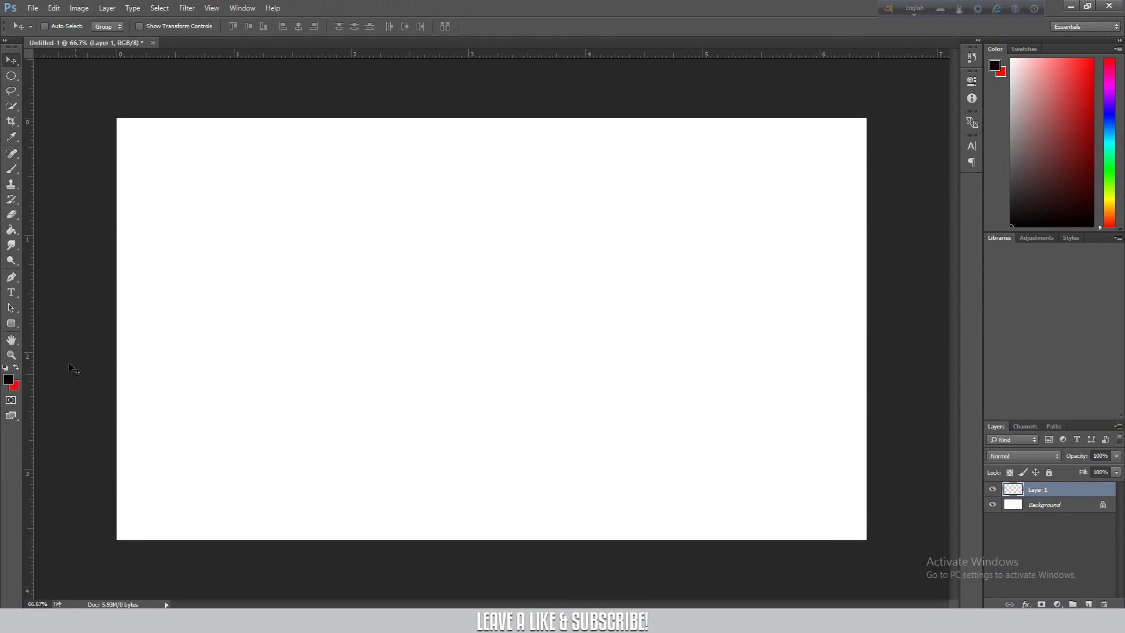
pyautogui.click(11, 293)
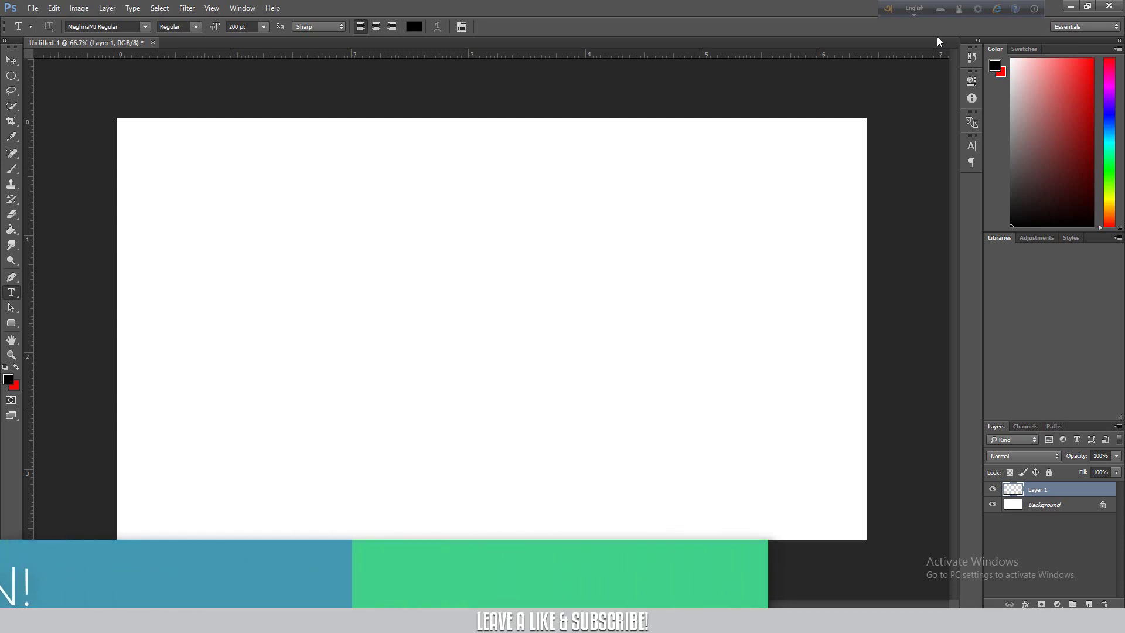
pyautogui.click(978, 9)
pyautogui.click(914, 9)
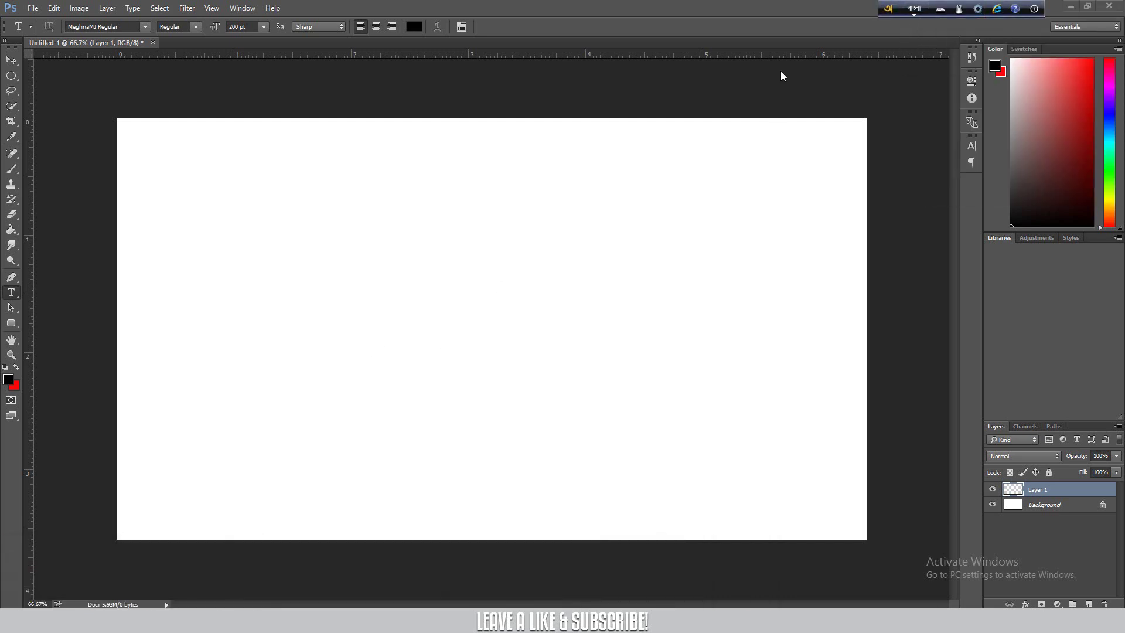
# Write the word বাংলা at 30 pt in MeghnaMJ Regular, left of the canvas centre.
pyautogui.click(294, 327)
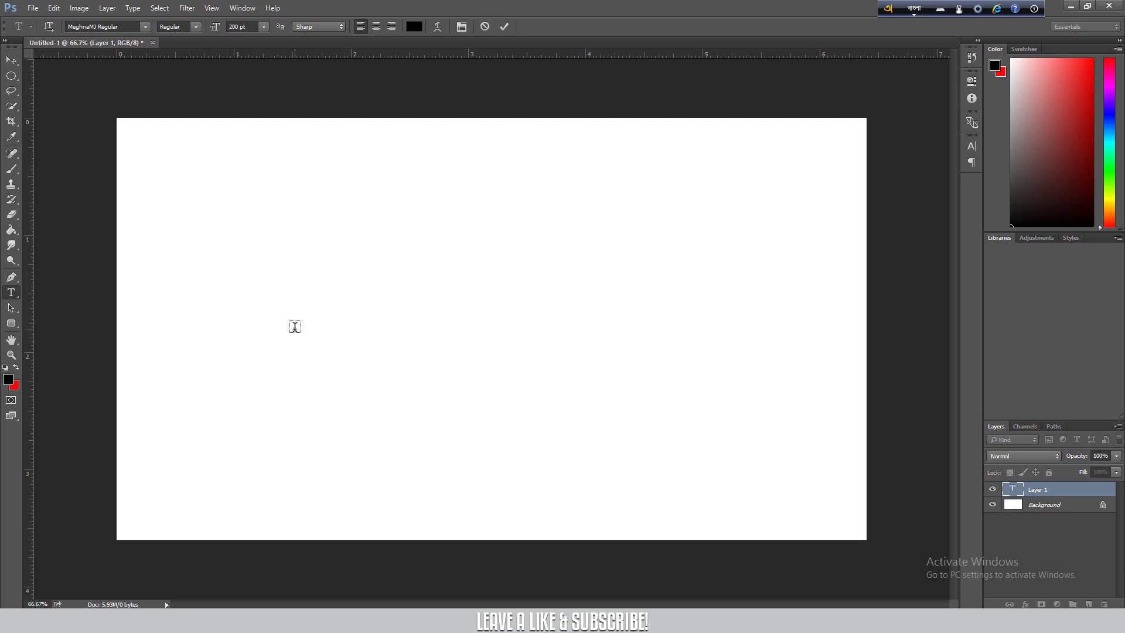
pyautogui.click(264, 26)
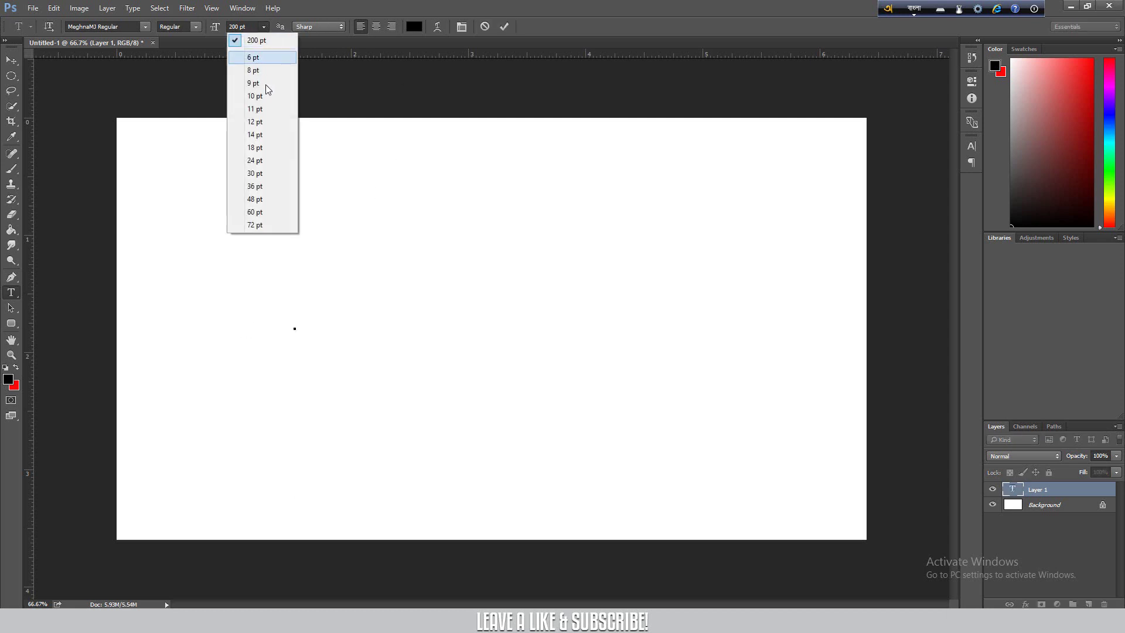
pyautogui.click(256, 172)
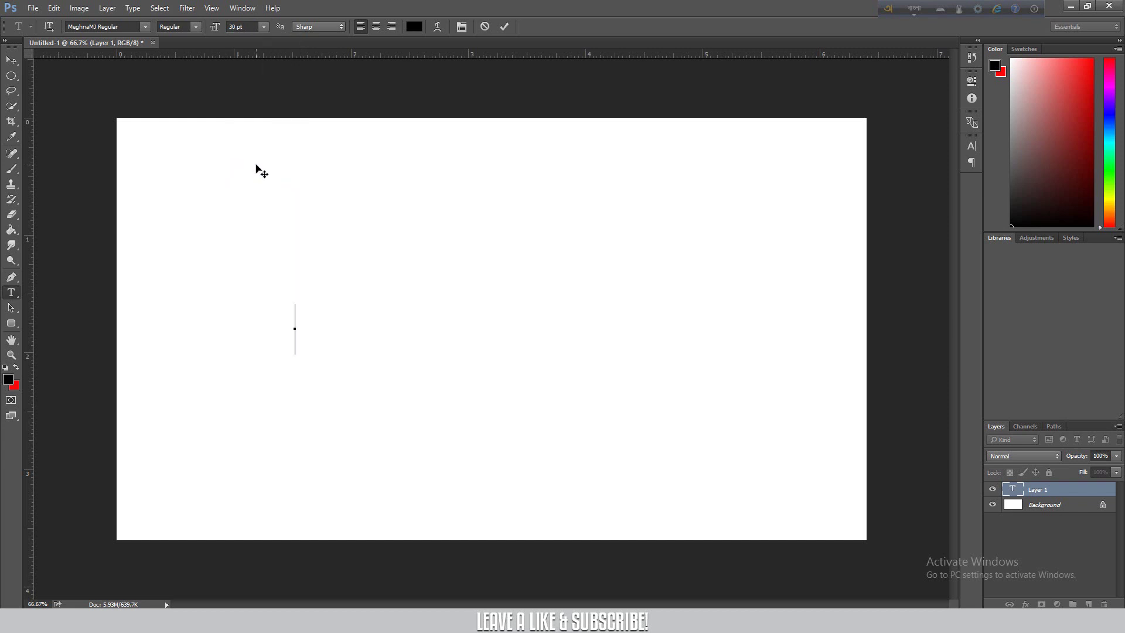
pyautogui.write('bang')
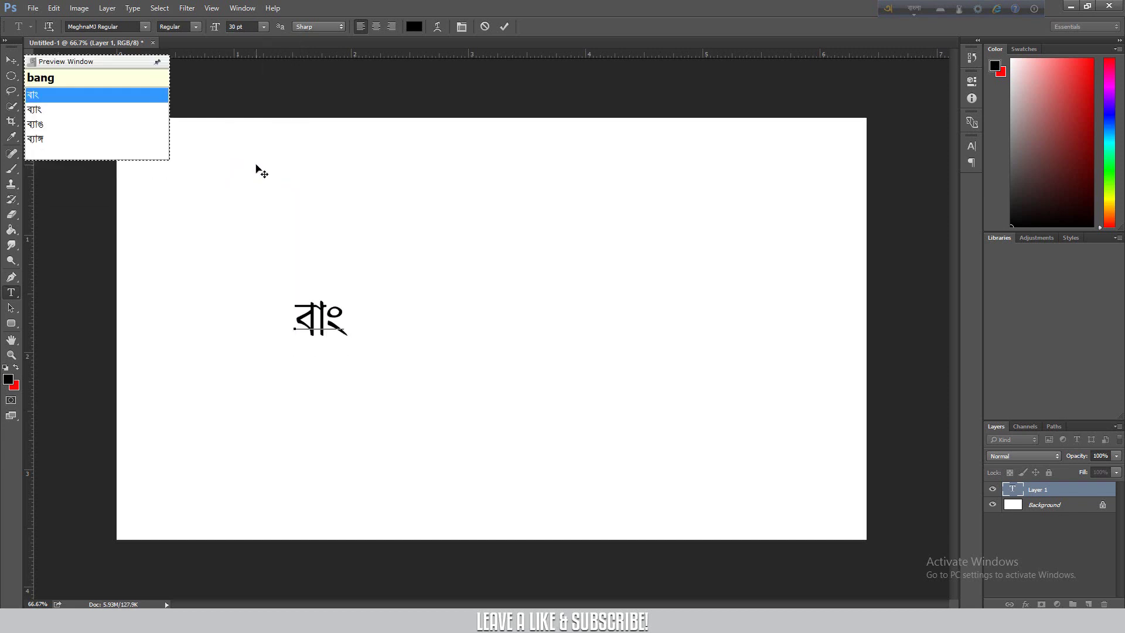
pyautogui.write('g')
pyautogui.press('BackSpace')
pyautogui.write('la')
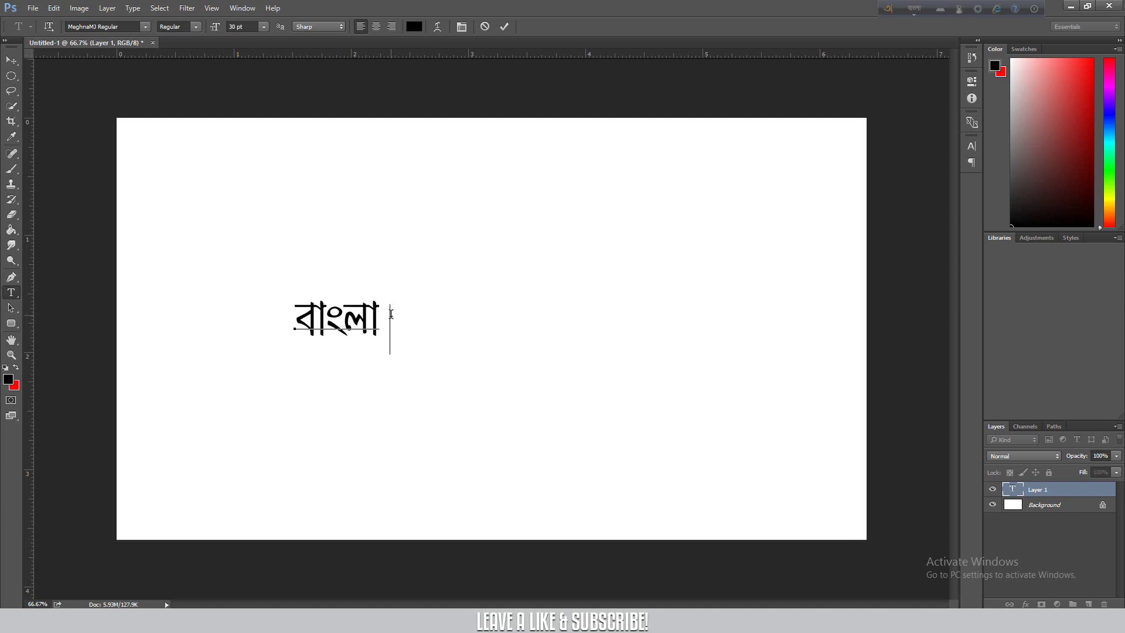
# Enlarge the word বাংলা to 60 pt and move it to the upper middle of the canvas.
pyautogui.moveTo(391, 314); pyautogui.dragTo(195, 321)
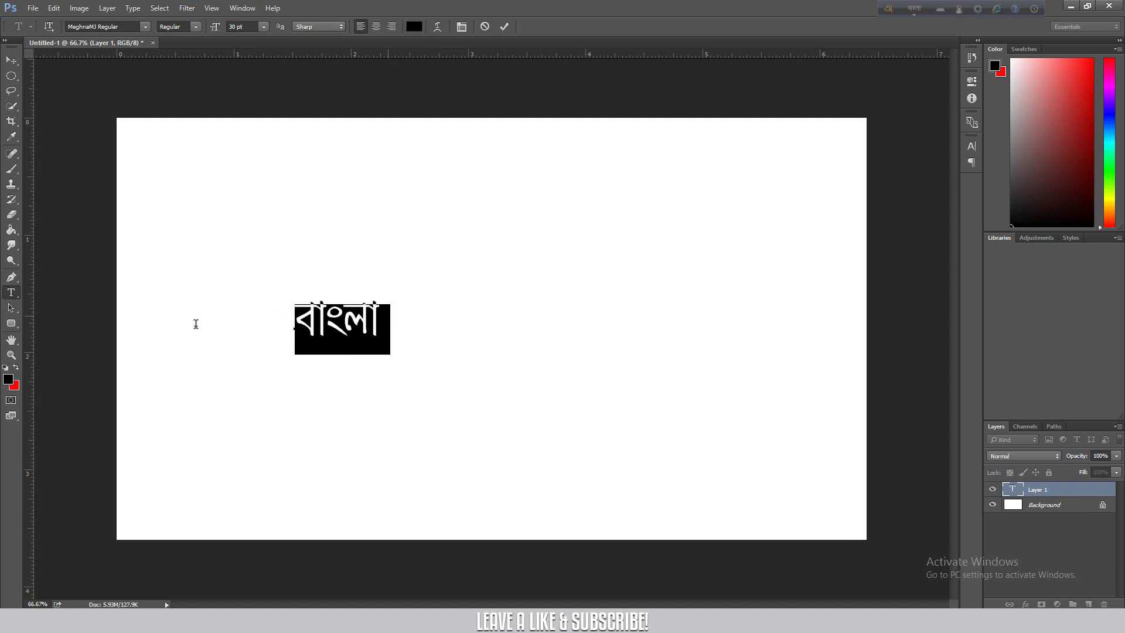
pyautogui.click(263, 27)
pyautogui.click(262, 187)
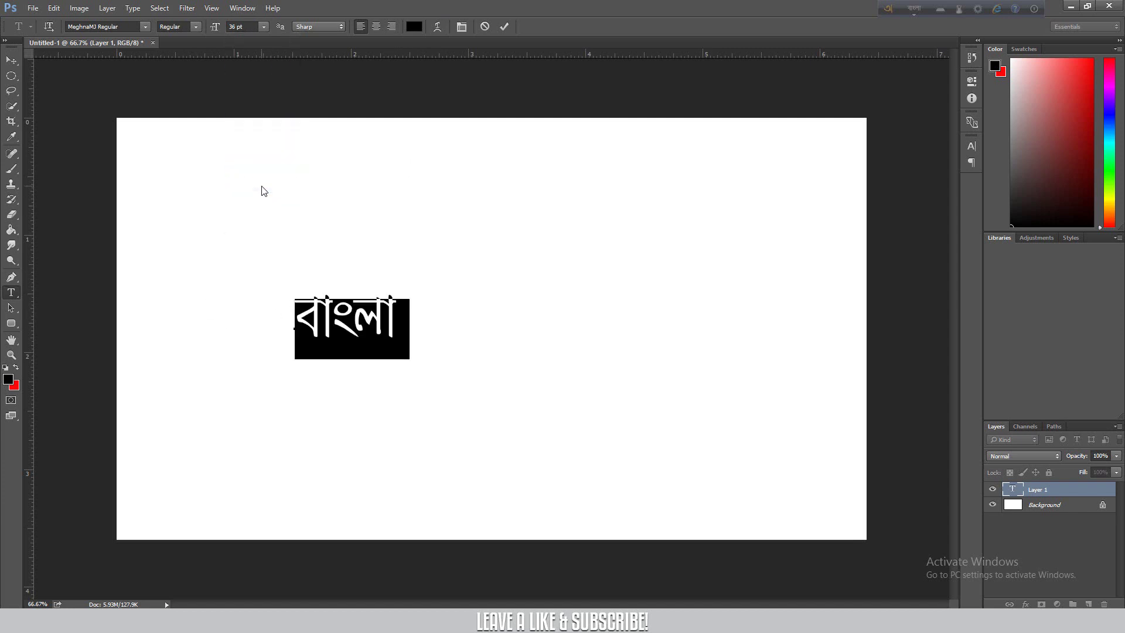
pyautogui.click(263, 27)
pyautogui.click(258, 212)
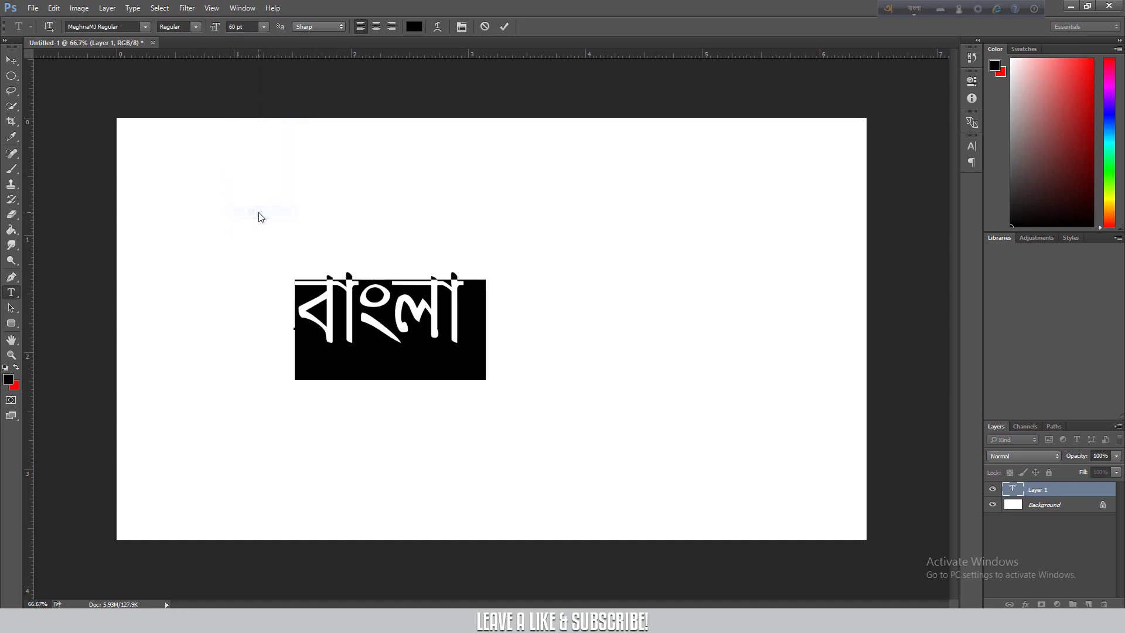
pyautogui.click(11, 61)
pyautogui.moveTo(383, 314); pyautogui.dragTo(488, 202)
# Add a new layer and write the word লিখুন on it below বাংলা.
pyautogui.click(1089, 604)
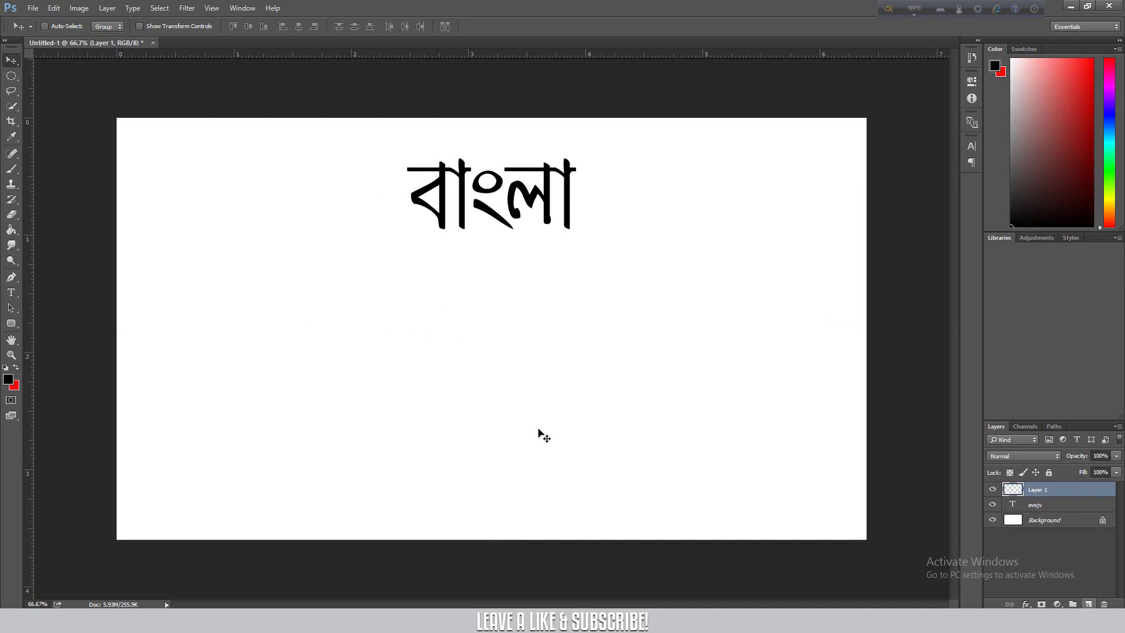
pyautogui.click(11, 292)
pyautogui.click(443, 382)
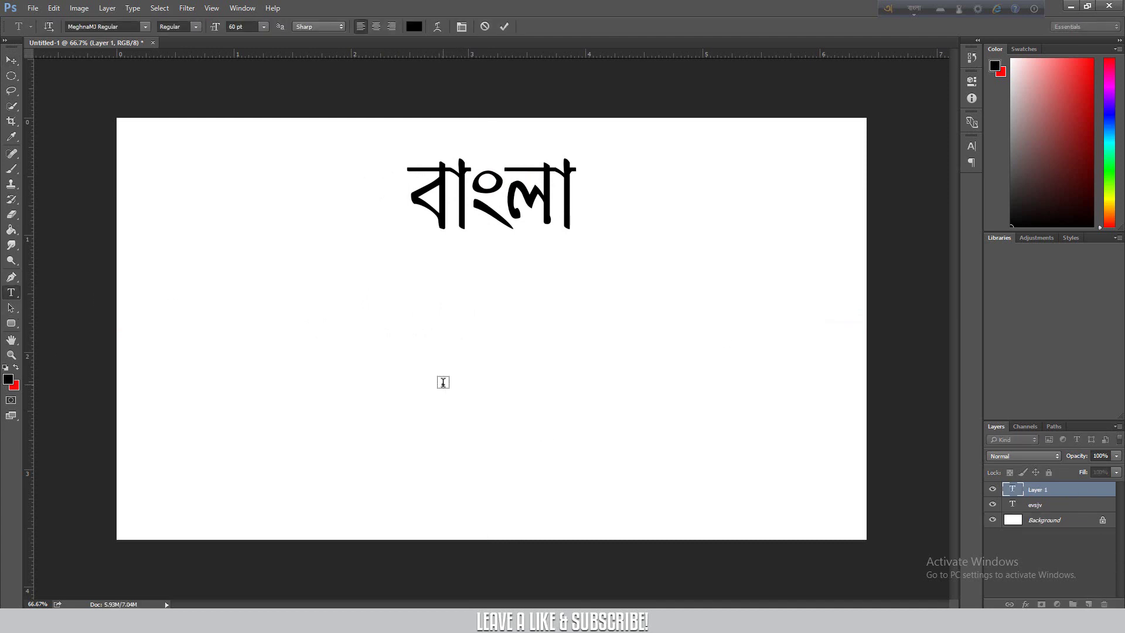
pyautogui.write('li')
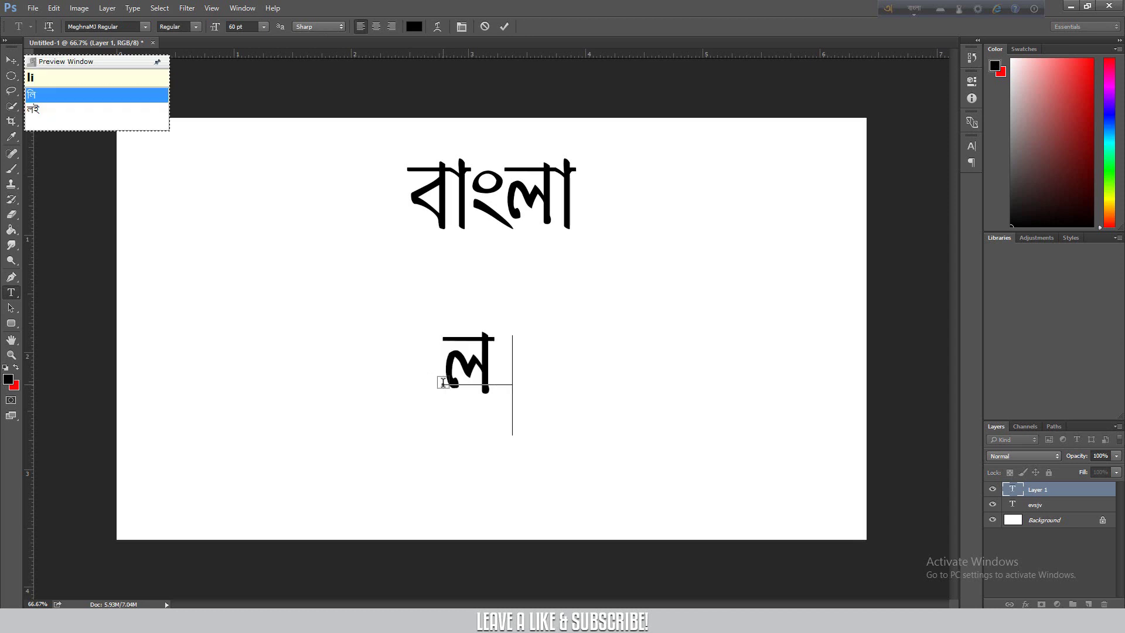
pyautogui.write('khun')
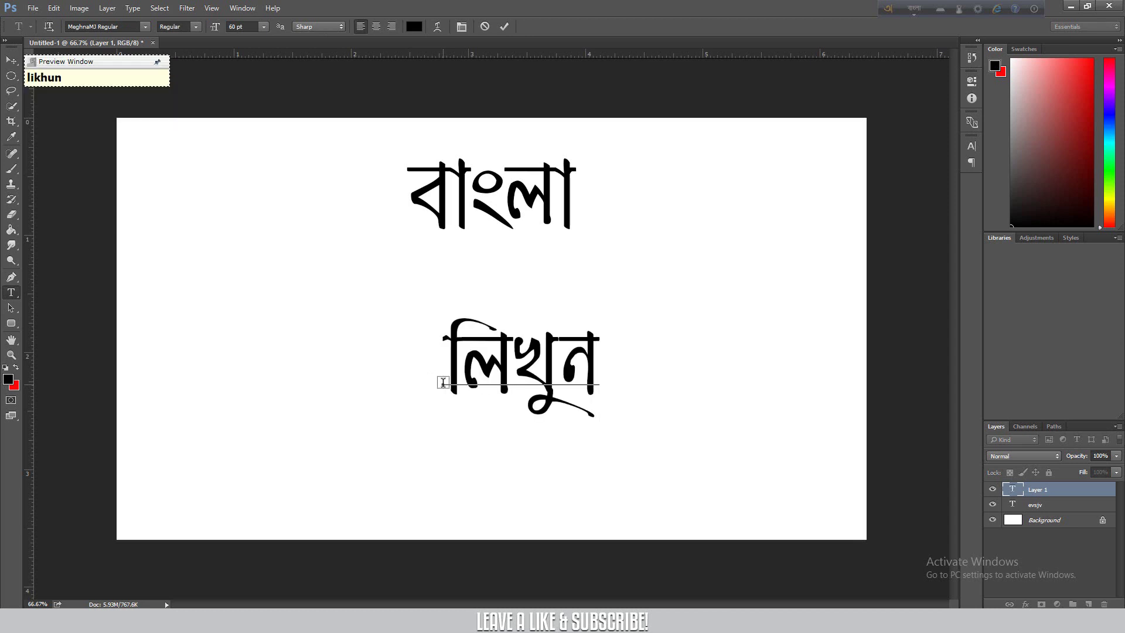
# Set the size of লিখুন to 120 pt and move it centrally, directly beneath বাংলা.
pyautogui.hotkey('ctrl', 'a')
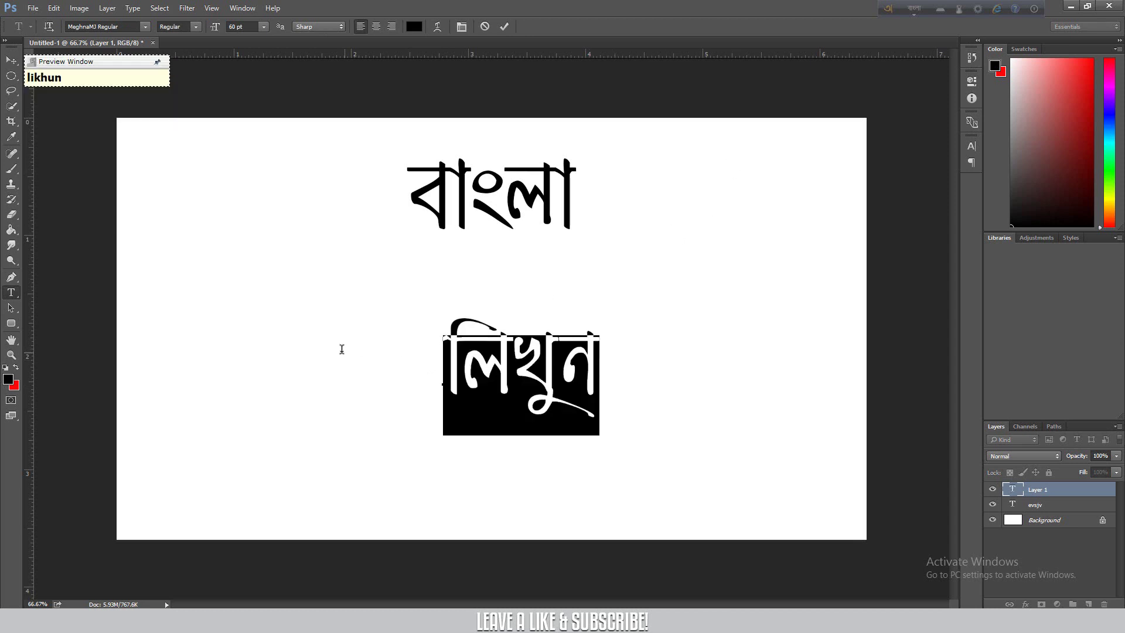
pyautogui.click(247, 27)
pyautogui.write('120')
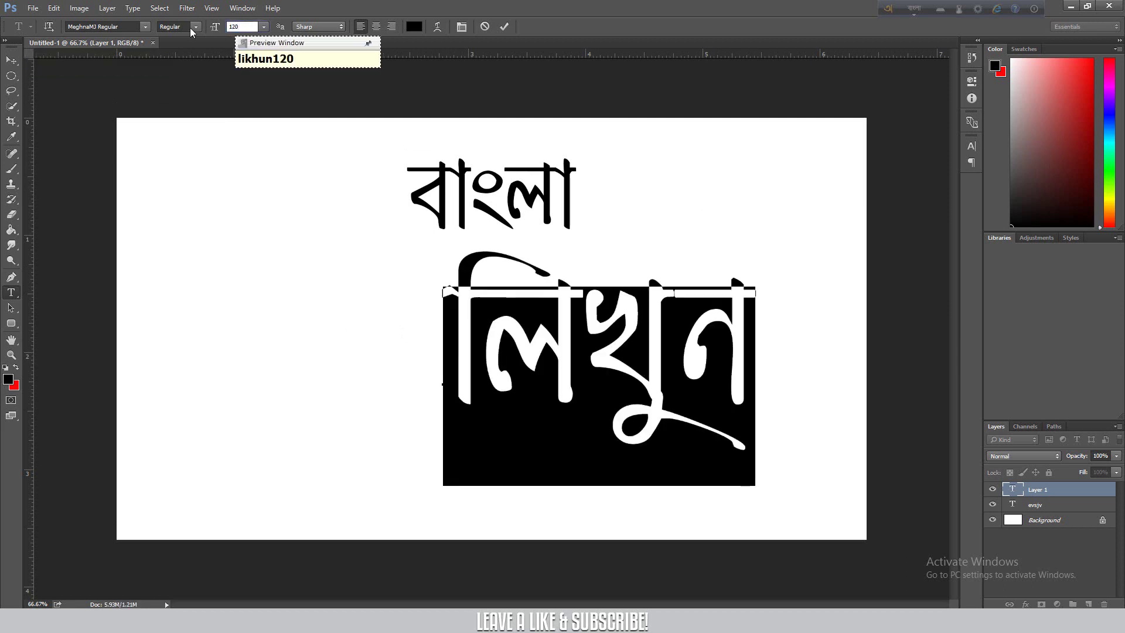
pyautogui.click(505, 27)
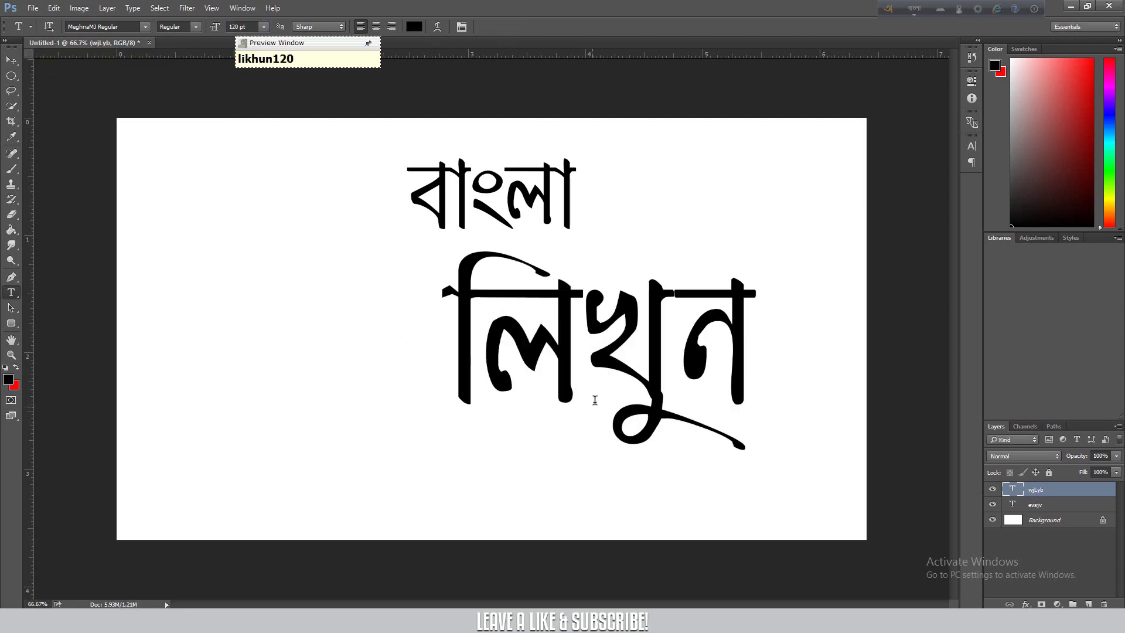
pyautogui.click(11, 61)
pyautogui.moveTo(559, 320); pyautogui.dragTo(452, 287)
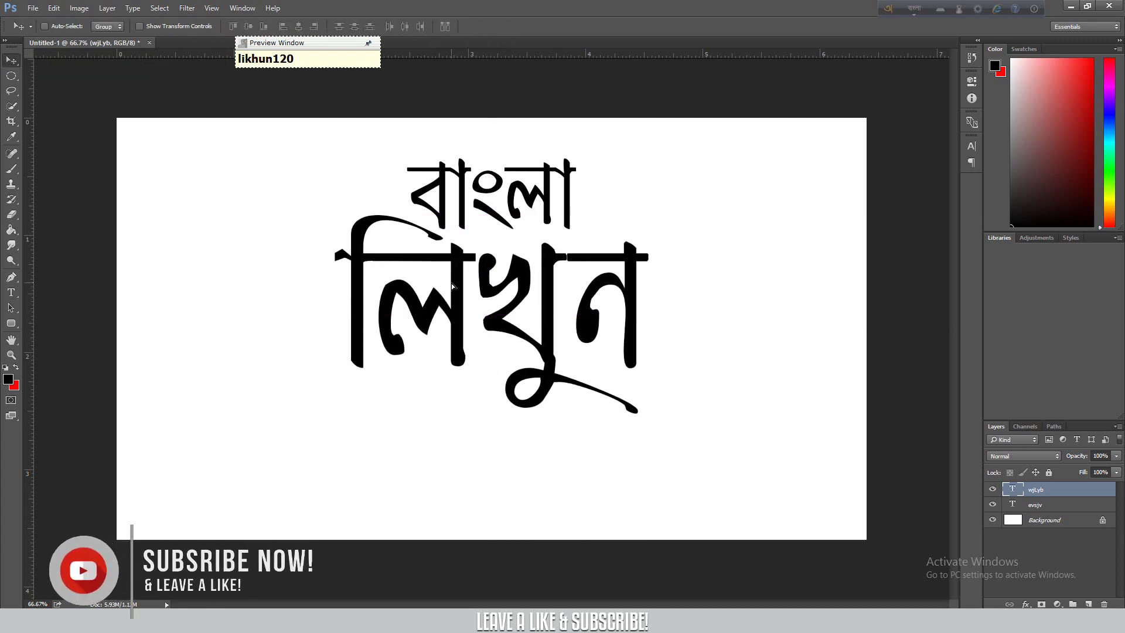
# Add a new layer and write the word সহজে on it, starting below the middle of লিখুন.
pyautogui.click(1089, 603)
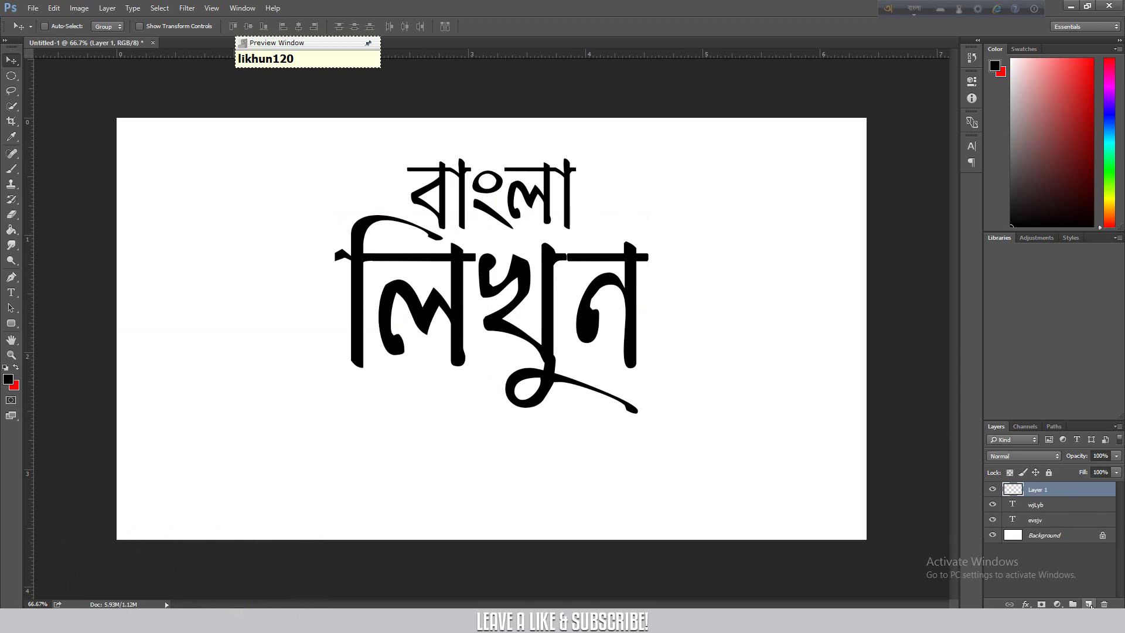
pyautogui.click(13, 295)
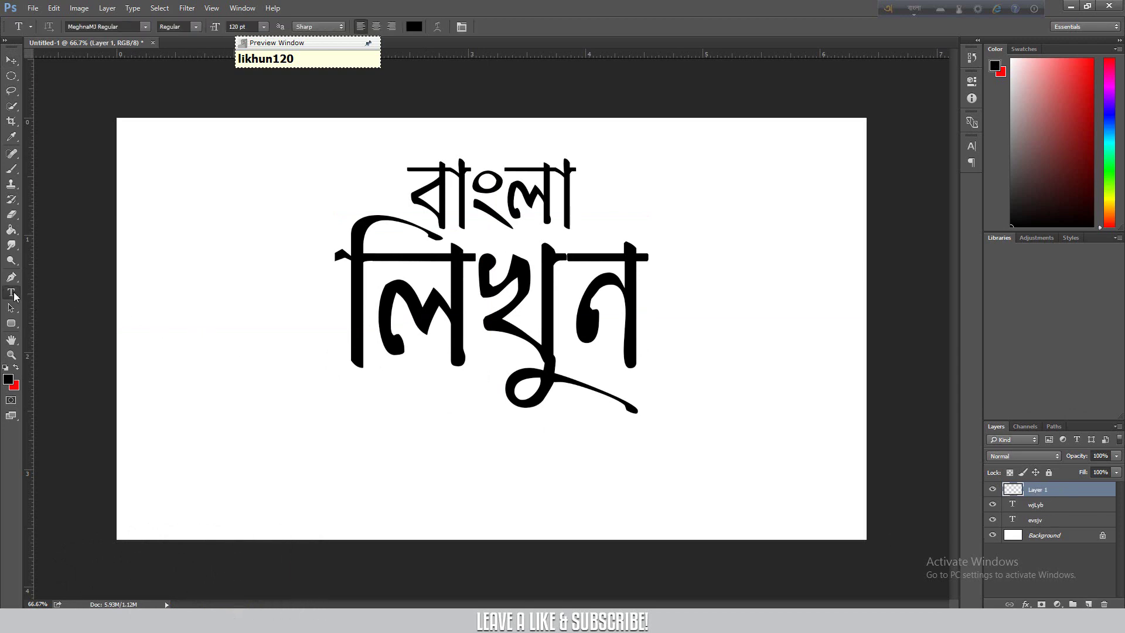
pyautogui.click(425, 451)
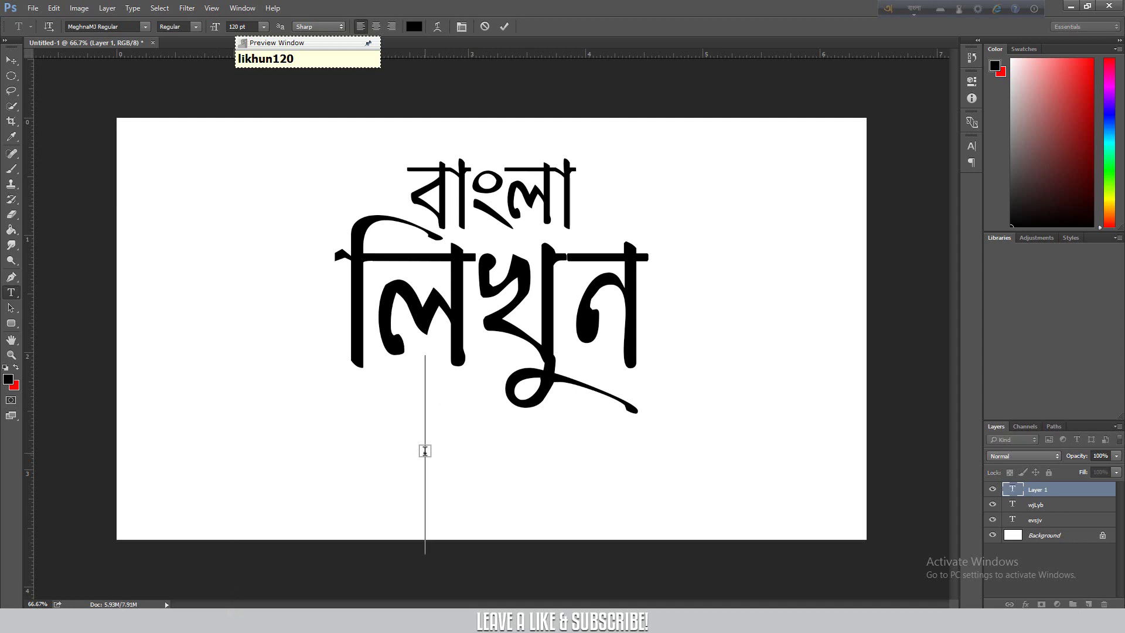
pyautogui.write('sho')
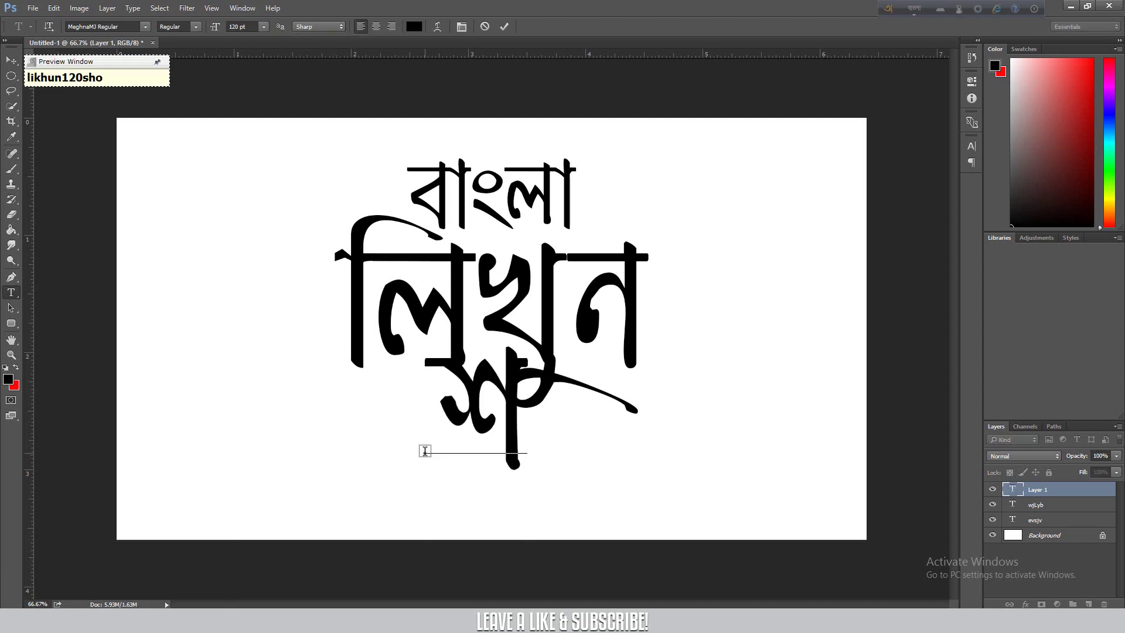
pyautogui.write('je')
pyautogui.press('BackSpace')
pyautogui.press('BackSpace')
pyautogui.press('BackSpace')
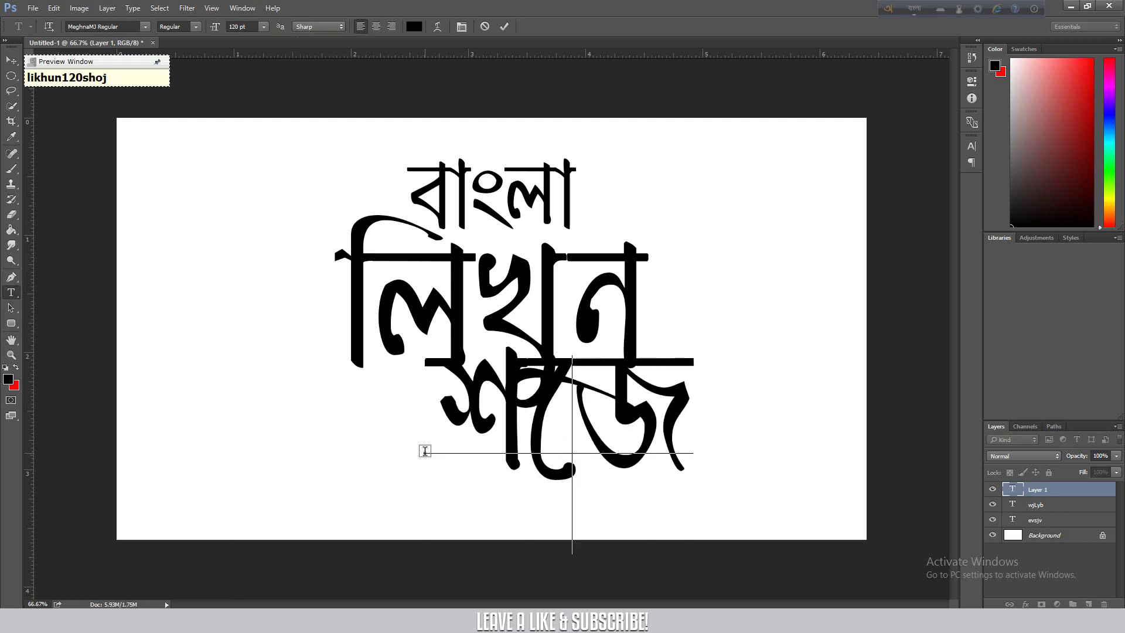
pyautogui.press('BackSpace')
pyautogui.write('ohoje')
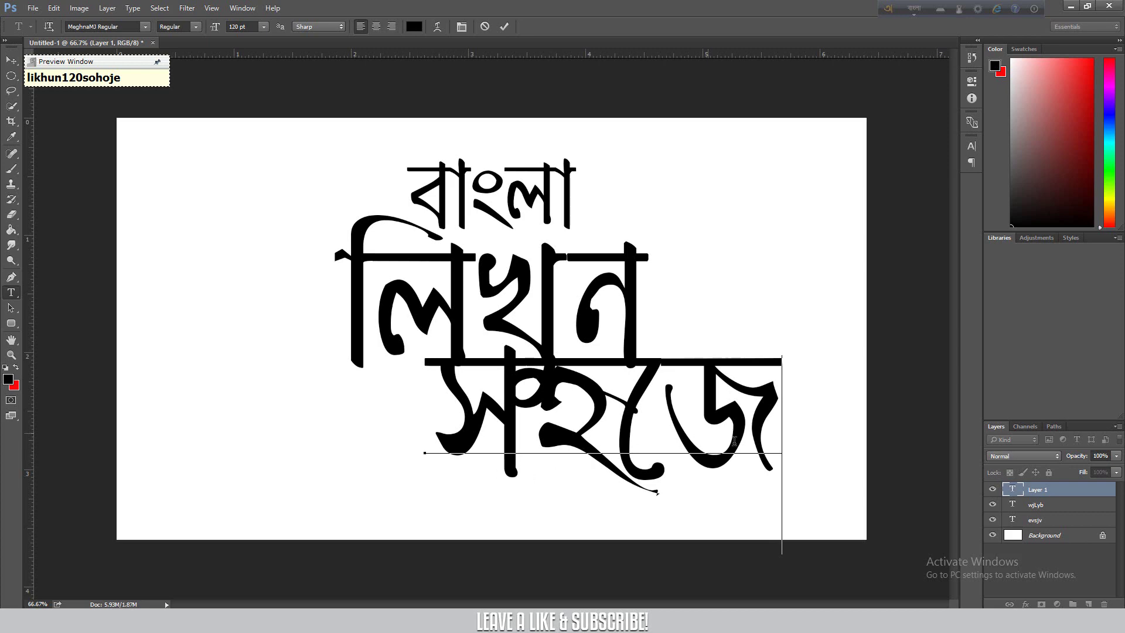
# Set the size of সহজে to 60 pt and move it beneath the left half of লিখুন.
pyautogui.hotkey('ctrl', 'a')
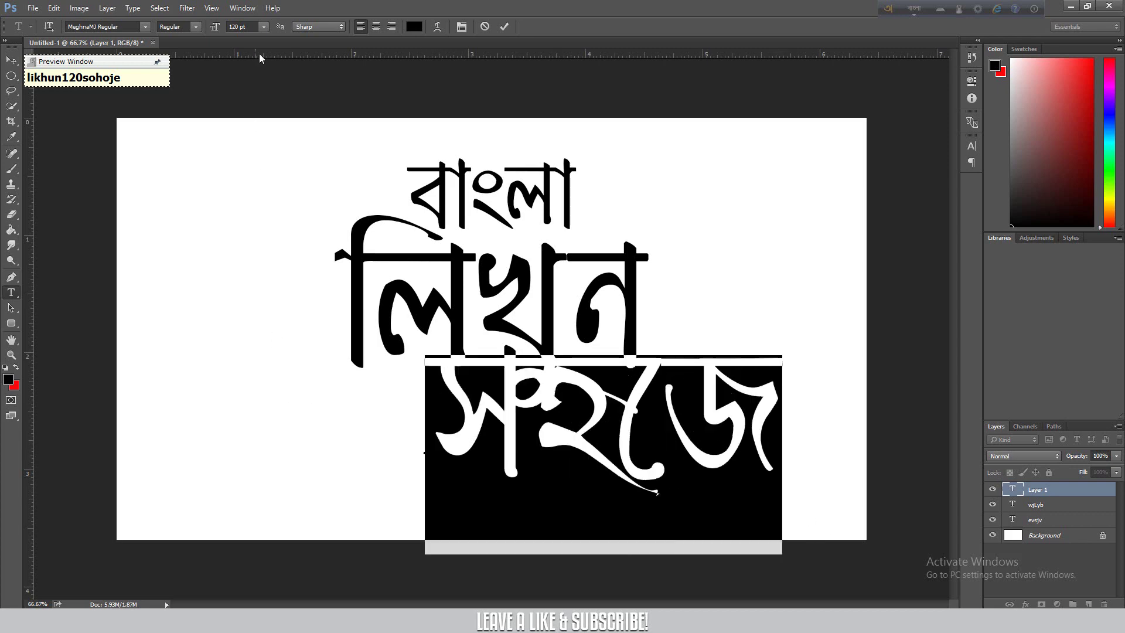
pyautogui.click(254, 27)
pyautogui.write('60')
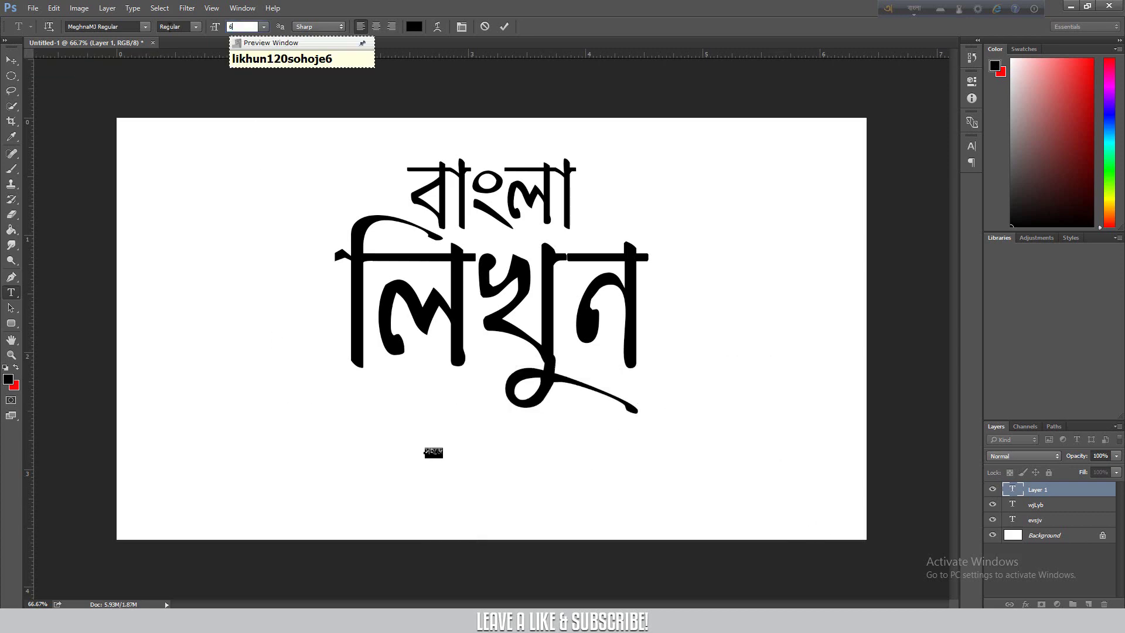
pyautogui.click(505, 26)
pyautogui.press('v')
pyautogui.moveTo(494, 450); pyautogui.dragTo(391, 429)
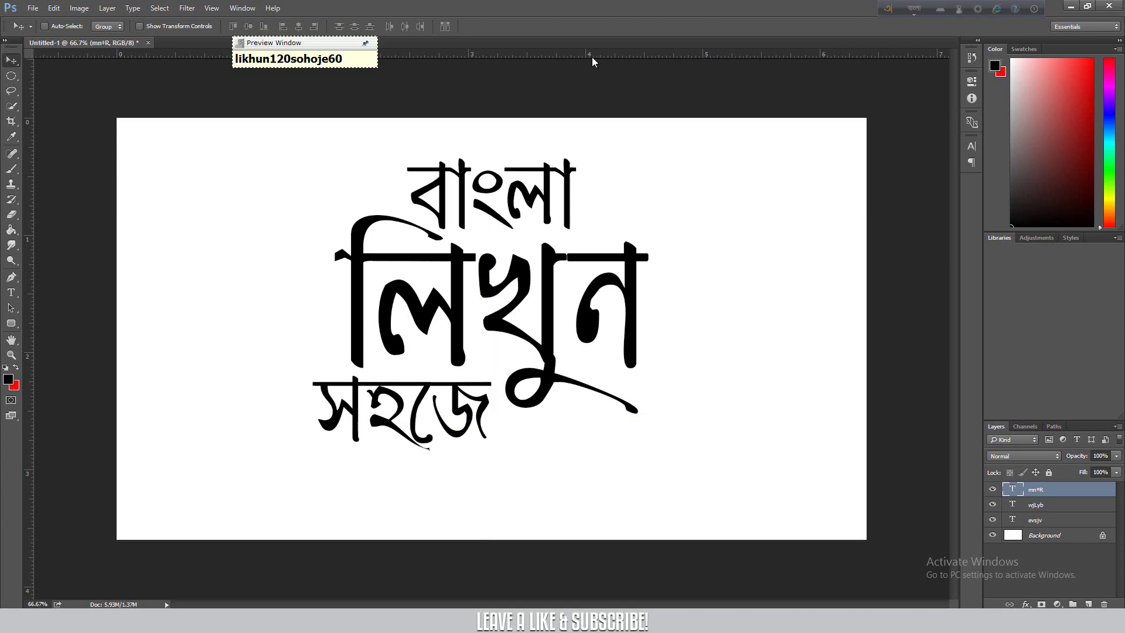
# Switch the keyboard input to English and group the three text layers.
pyautogui.click(914, 9)
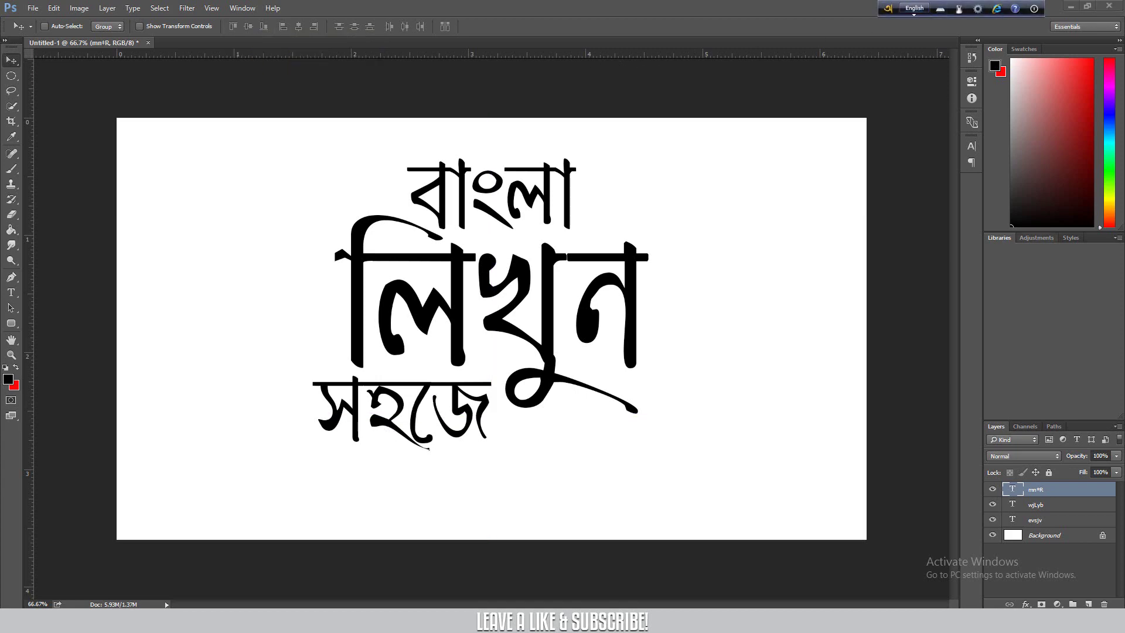
pyautogui.keyDown('shift'); pyautogui.click(1039, 522); pyautogui.keyUp('shift')
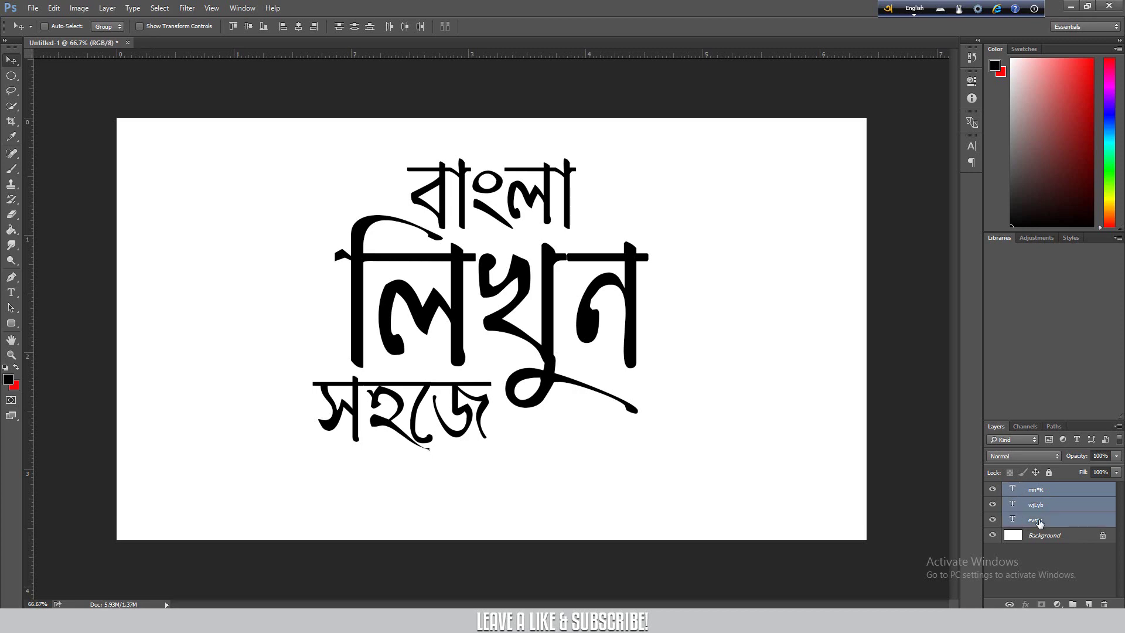
pyautogui.hotkey('ctrl', 'g')
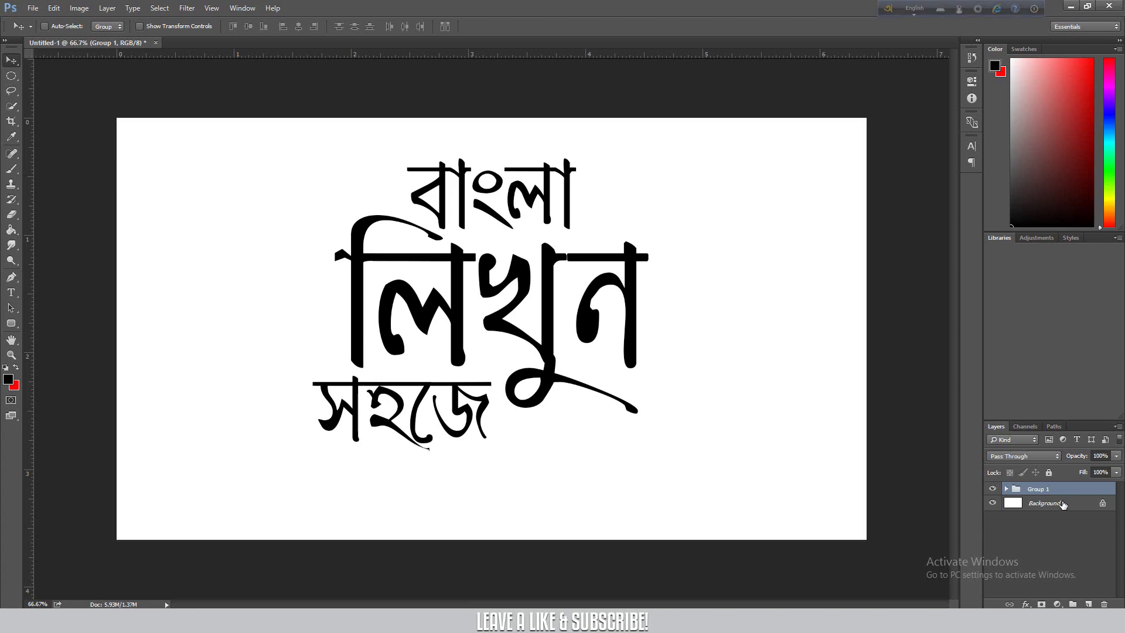
# Within the group, move সহজে slightly up so that it sits closer beneath লিখুন.
pyautogui.click(1007, 489)
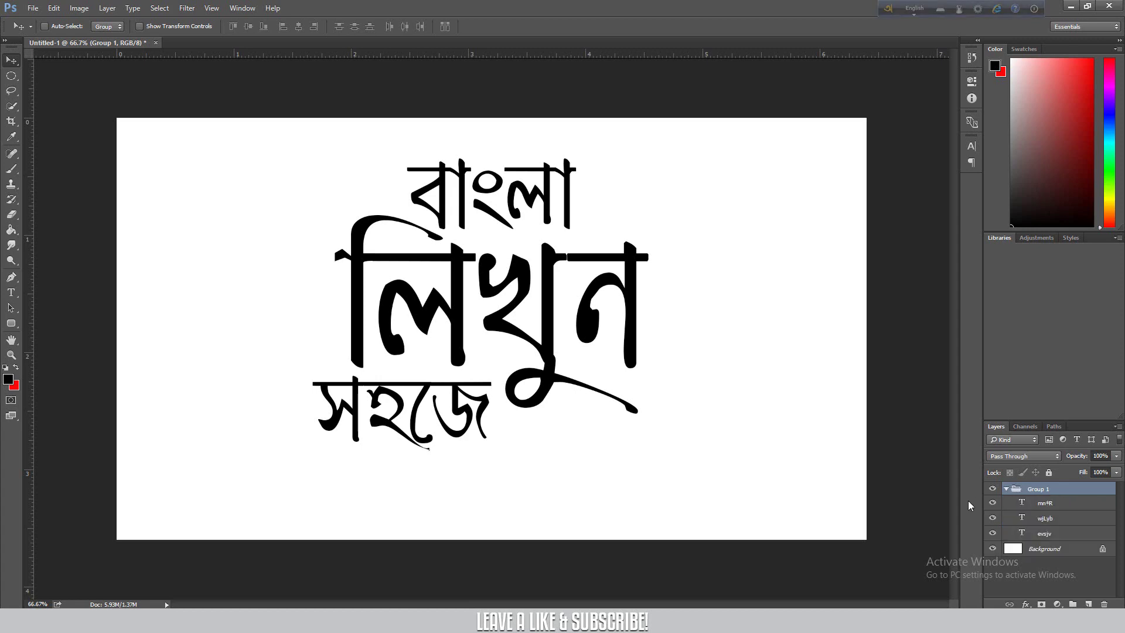
pyautogui.click(1054, 532)
pyautogui.moveTo(445, 411); pyautogui.dragTo(466, 413)
pyautogui.click(1061, 503)
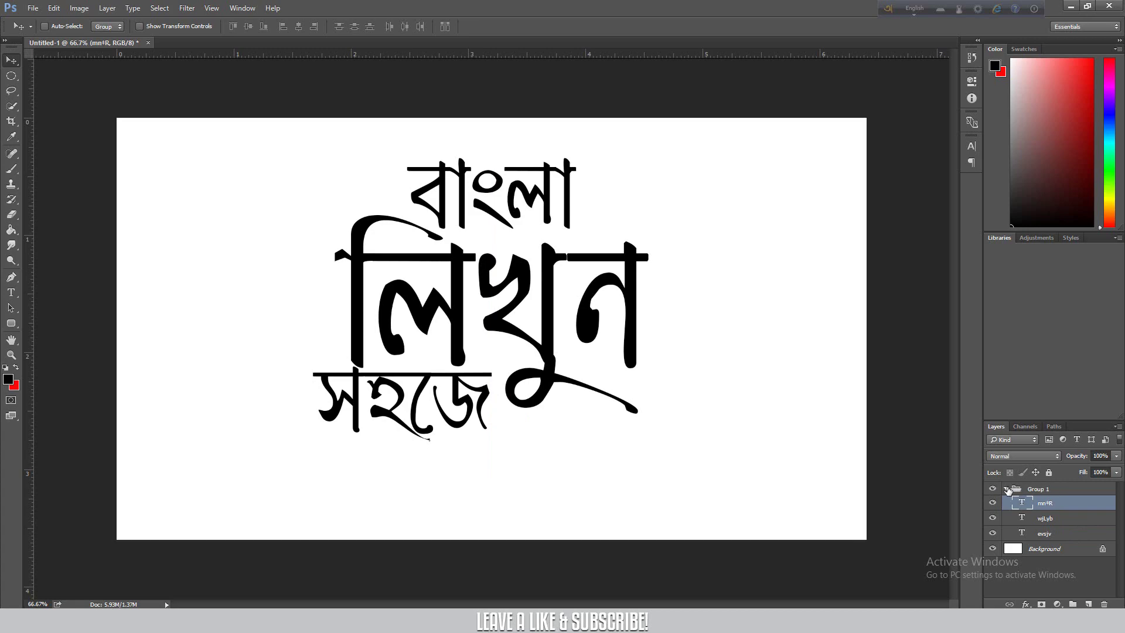
pyautogui.click(1009, 490)
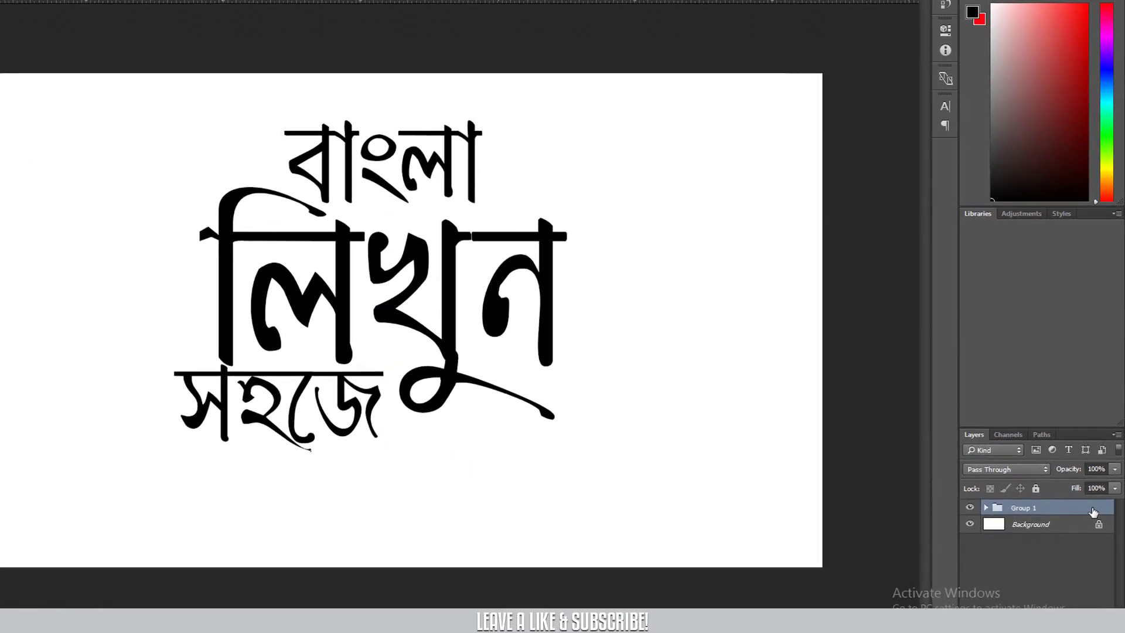
# Add an outside Stroke effect to the text group and set its colour to red ff0202.
pyautogui.doubleClick(1093, 512)
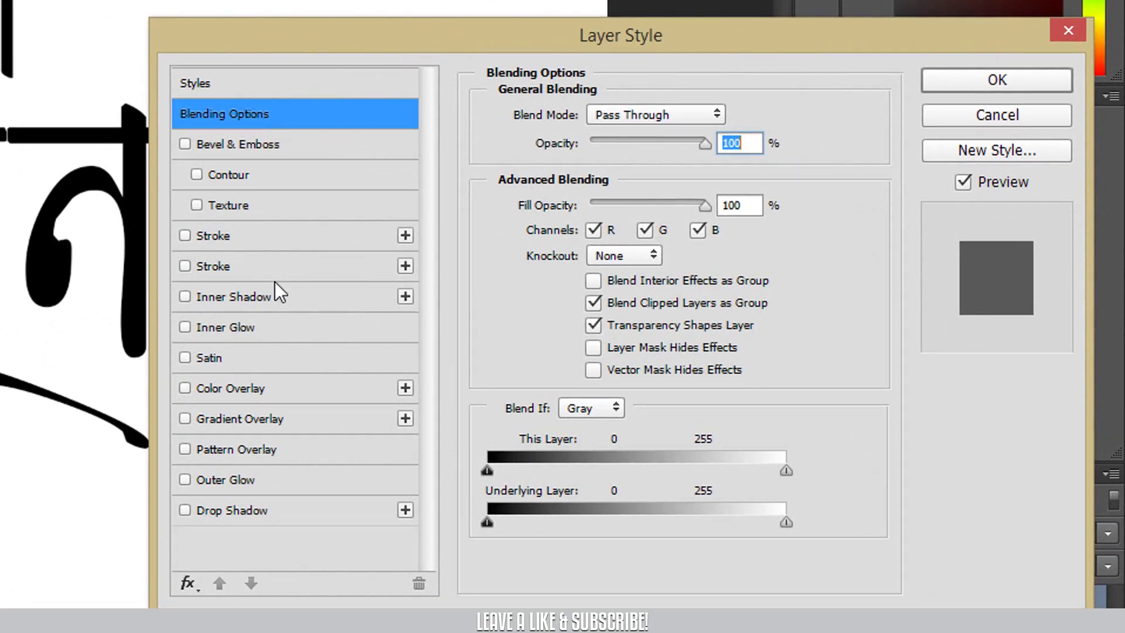
pyautogui.click(212, 236)
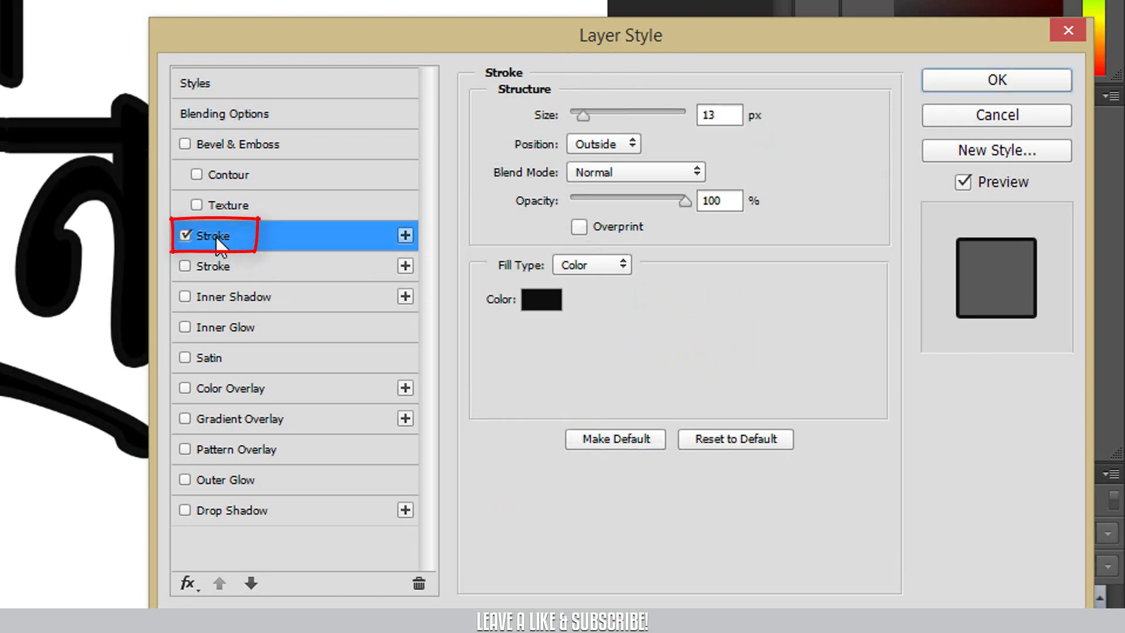
pyautogui.click(535, 302)
pyautogui.moveTo(607, 219)
pyautogui.mouseDown()
pyautogui.moveTo(633, 131)
pyautogui.moveTo(678, 46)
pyautogui.mouseUp()
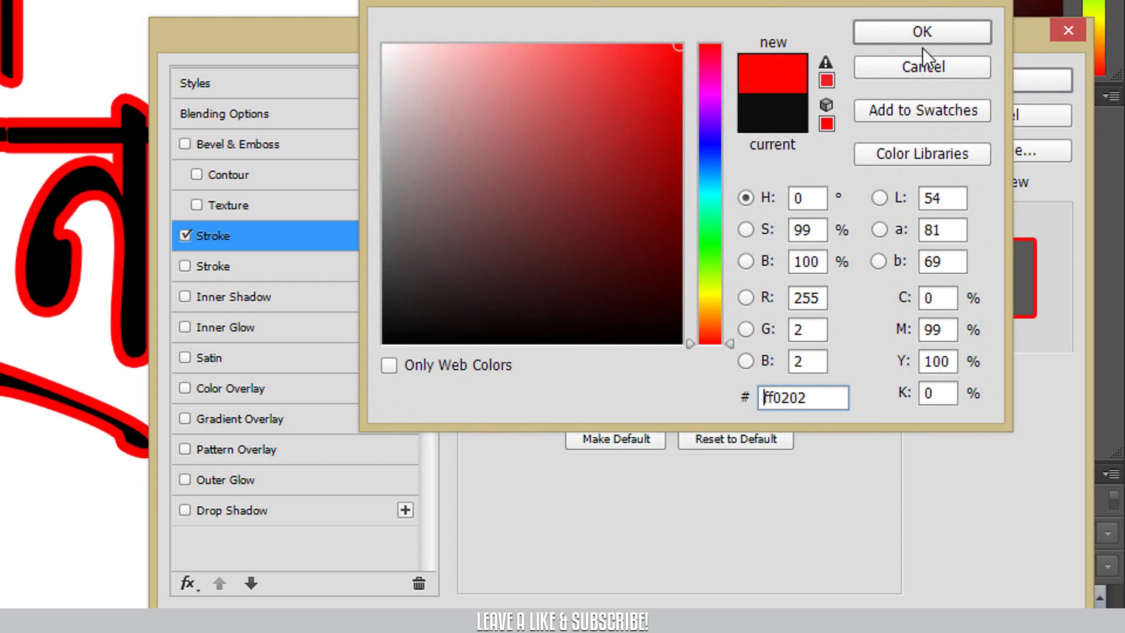
pyautogui.click(938, 37)
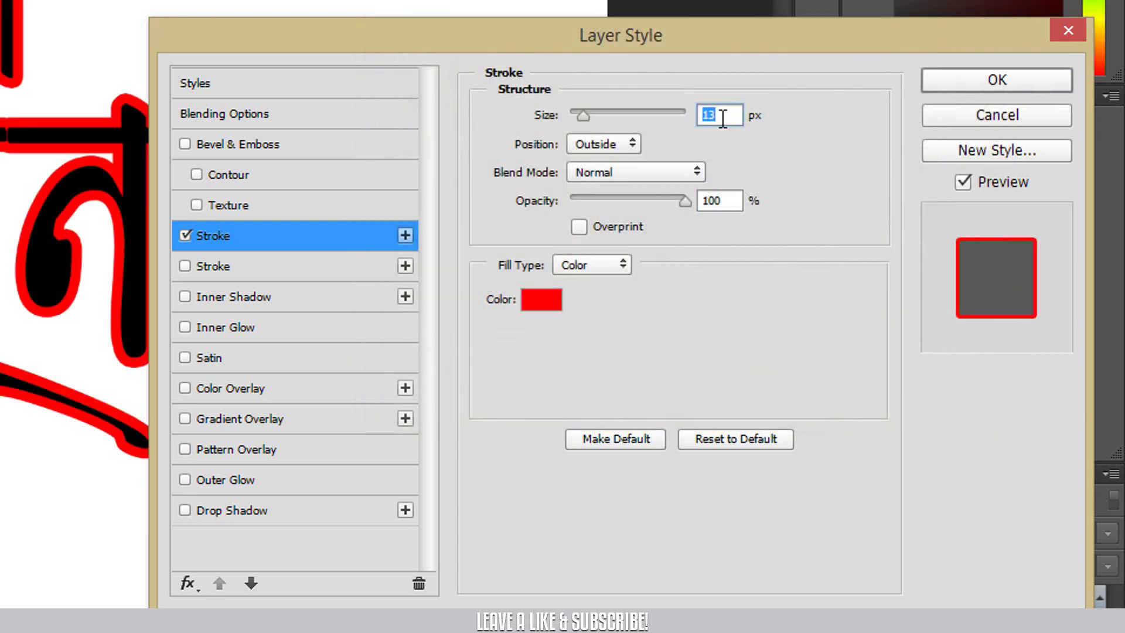
# Widen the group's red stroke to slightly more than 20 px and apply the layer style.
pyautogui.moveTo(582, 118); pyautogui.dragTo(585, 118)
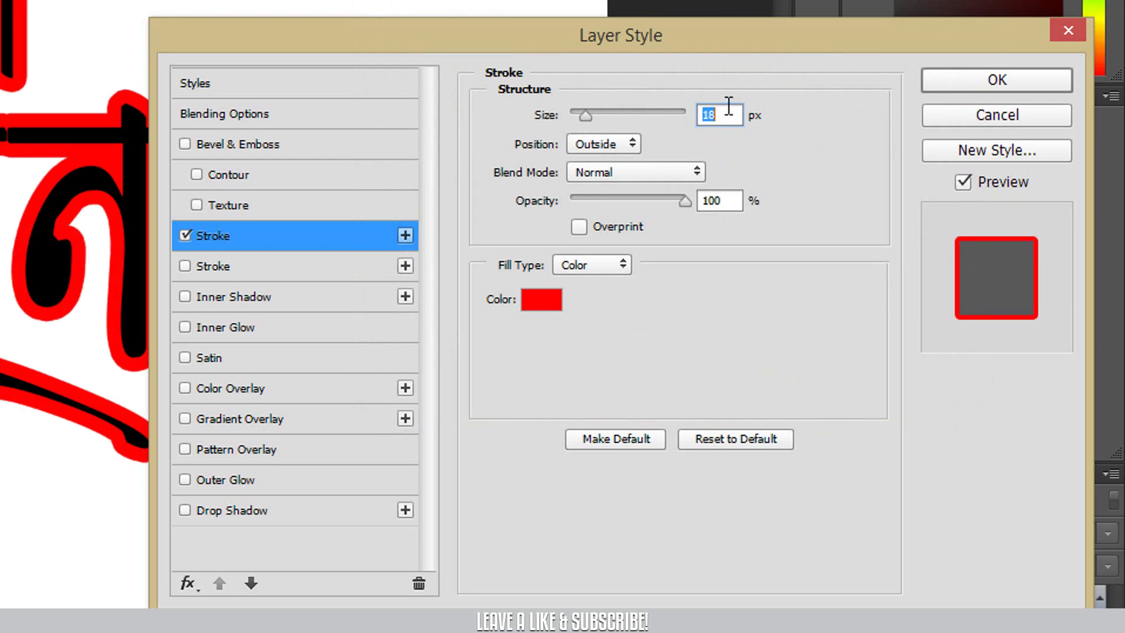
pyautogui.write('15')
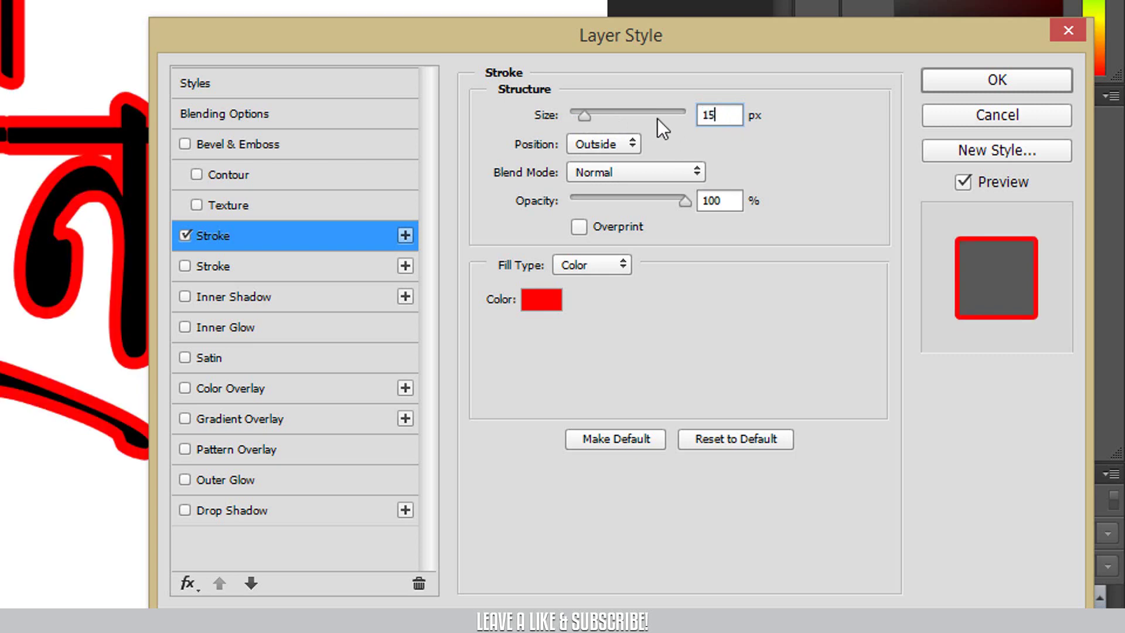
pyautogui.doubleClick(725, 116)
pyautogui.write('20')
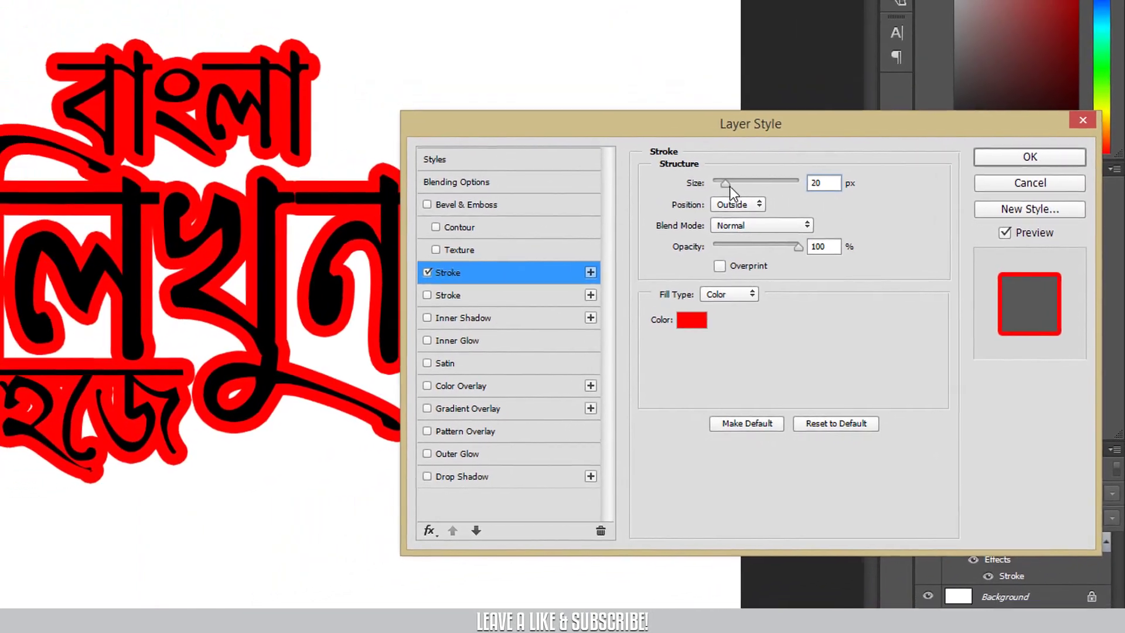
pyautogui.moveTo(673, 157); pyautogui.dragTo(674, 160)
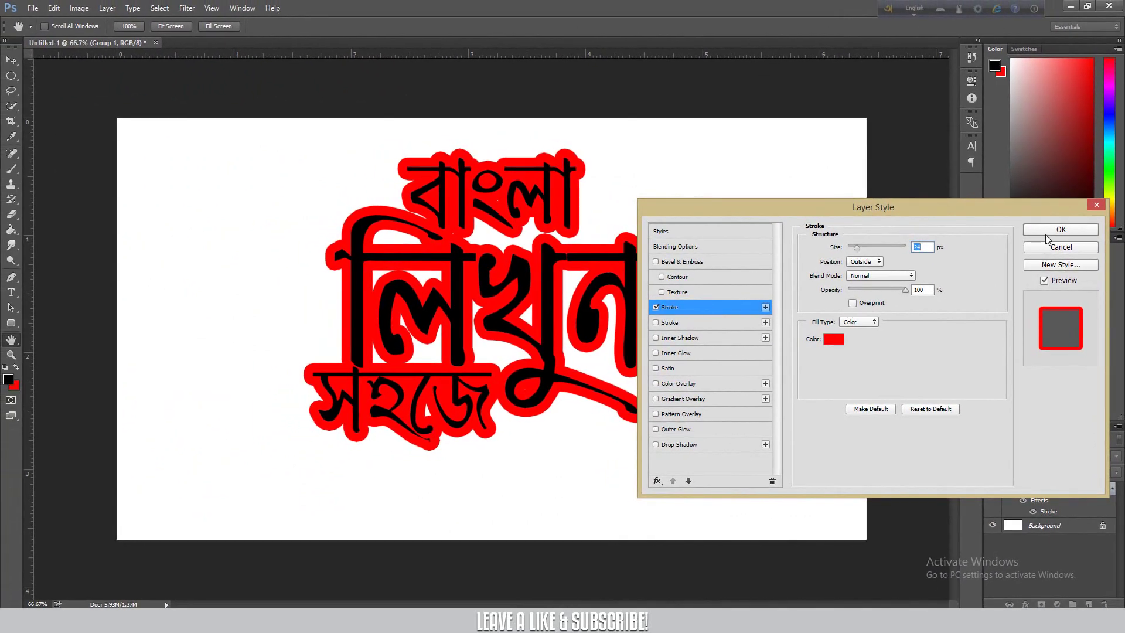
pyautogui.click(1047, 233)
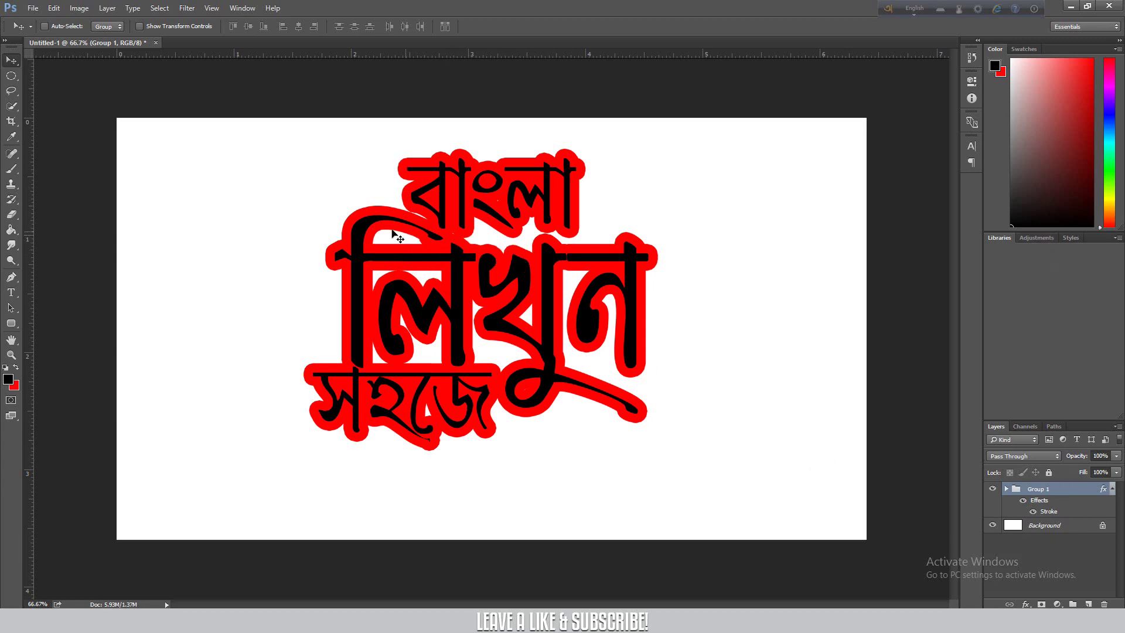
# On a new layer, paint the gaps between the letters red ff0202 with an 80 px hard round brush, and place it beneath the text group.
pyautogui.click(1088, 604)
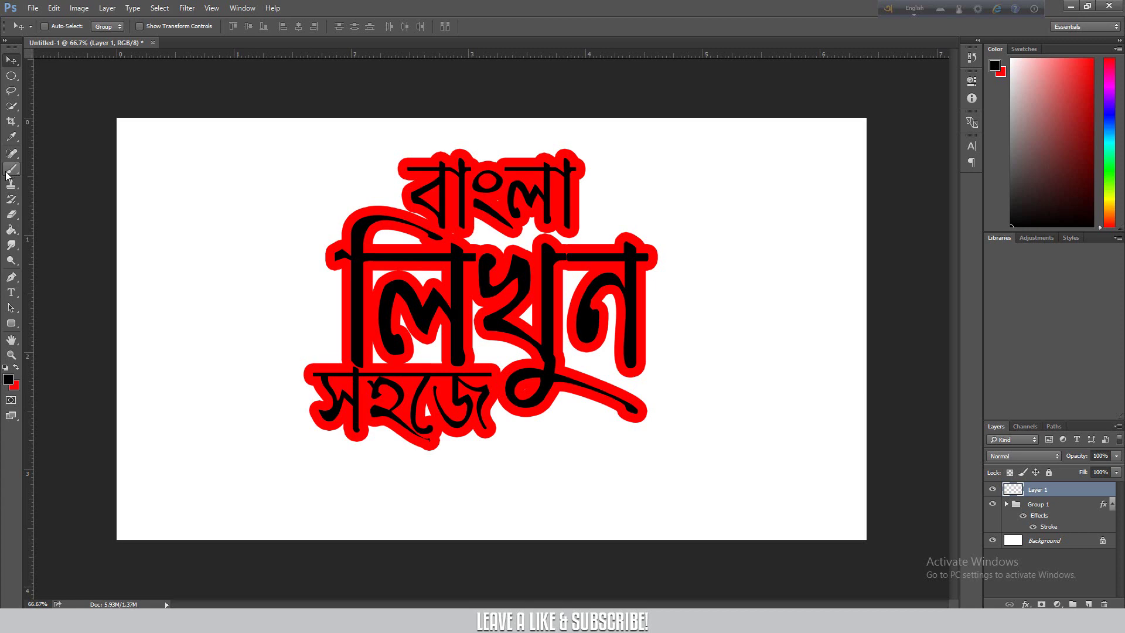
pyautogui.click(11, 169)
pyautogui.click(60, 27)
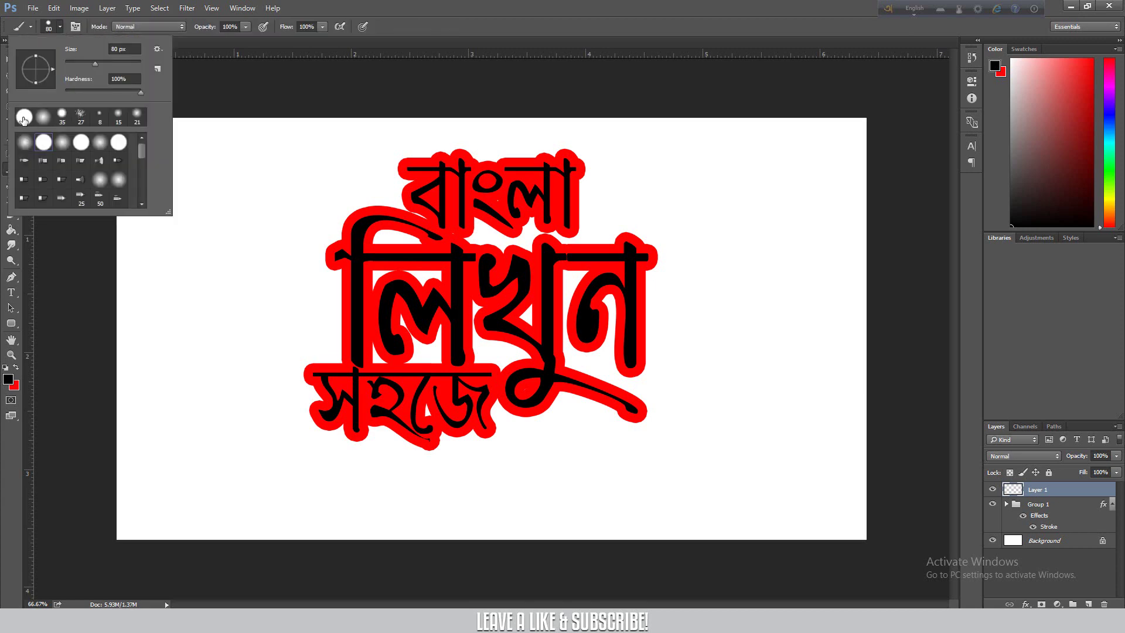
pyautogui.click(60, 27)
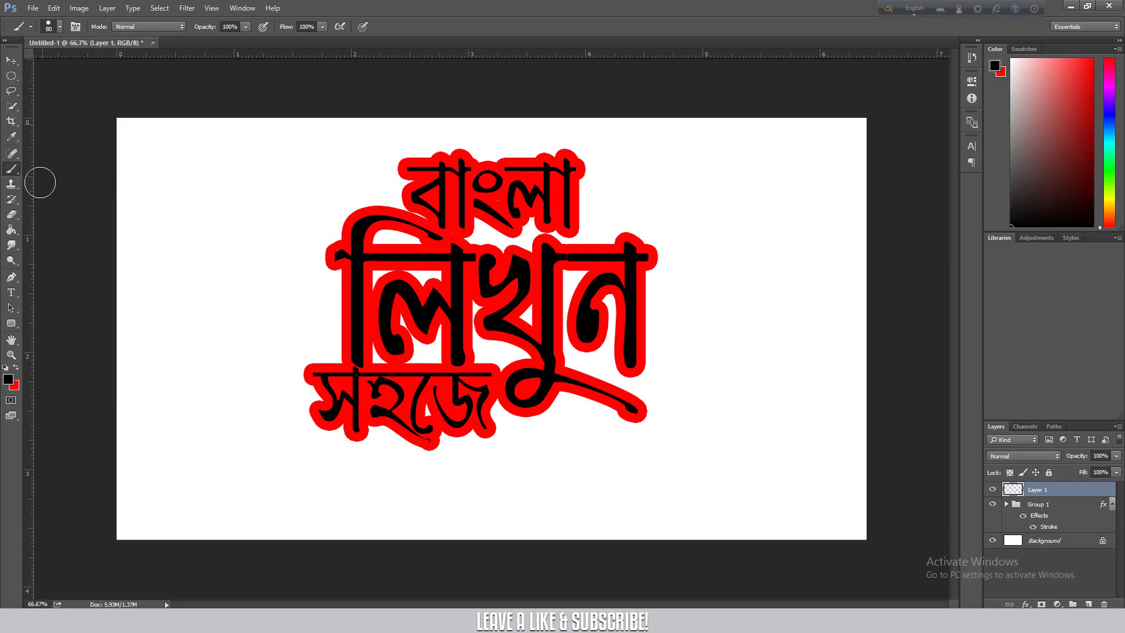
pyautogui.click(15, 368)
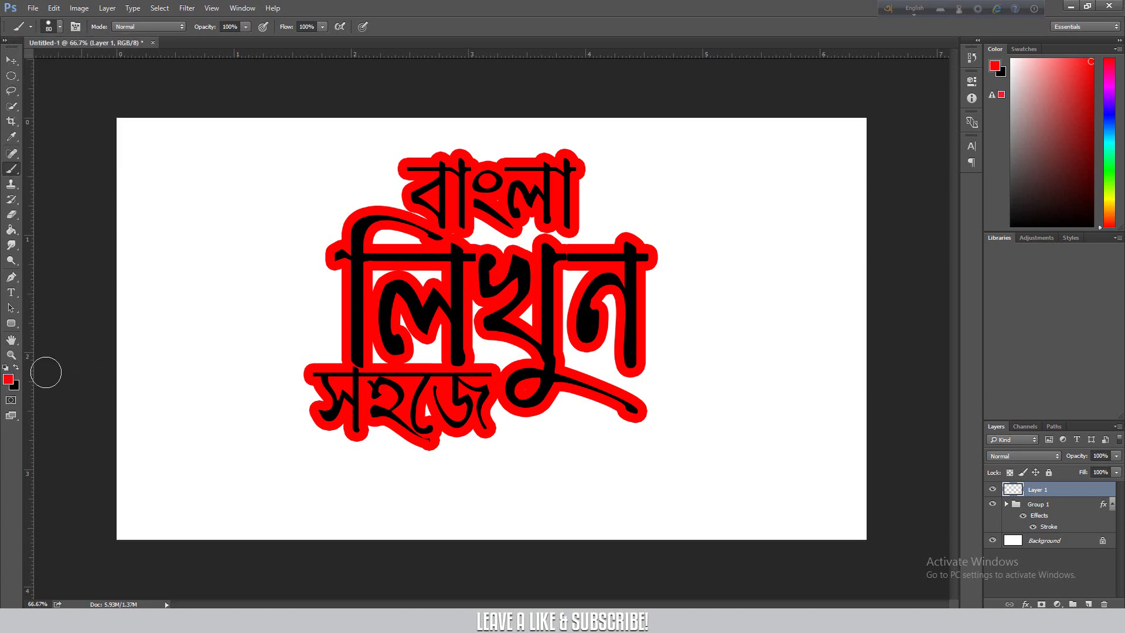
pyautogui.click(9, 380)
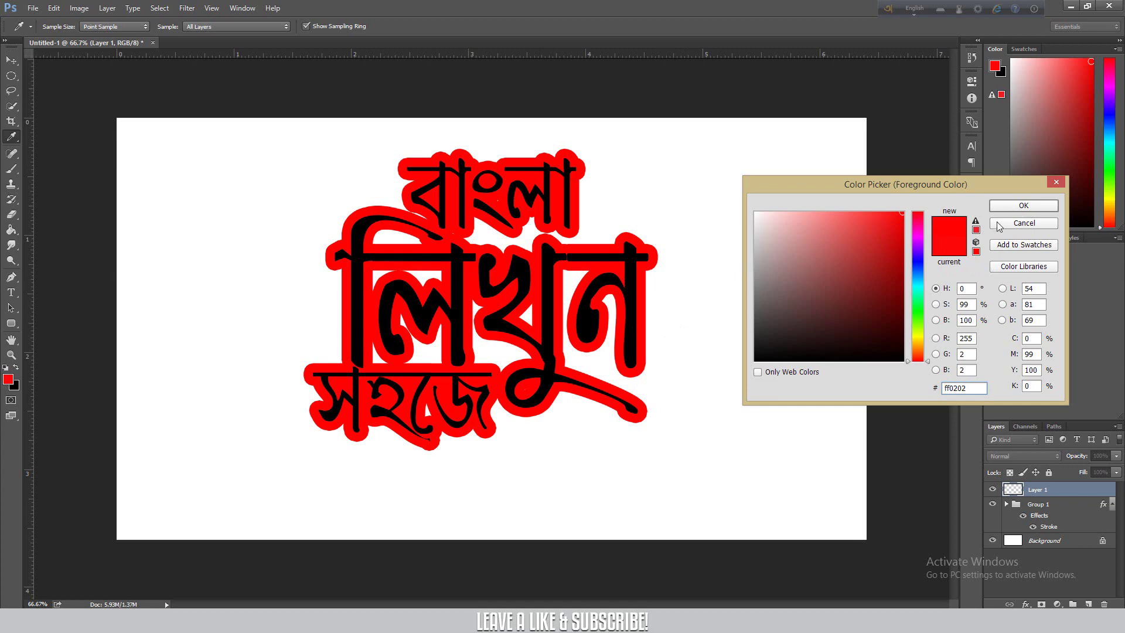
pyautogui.click(1015, 211)
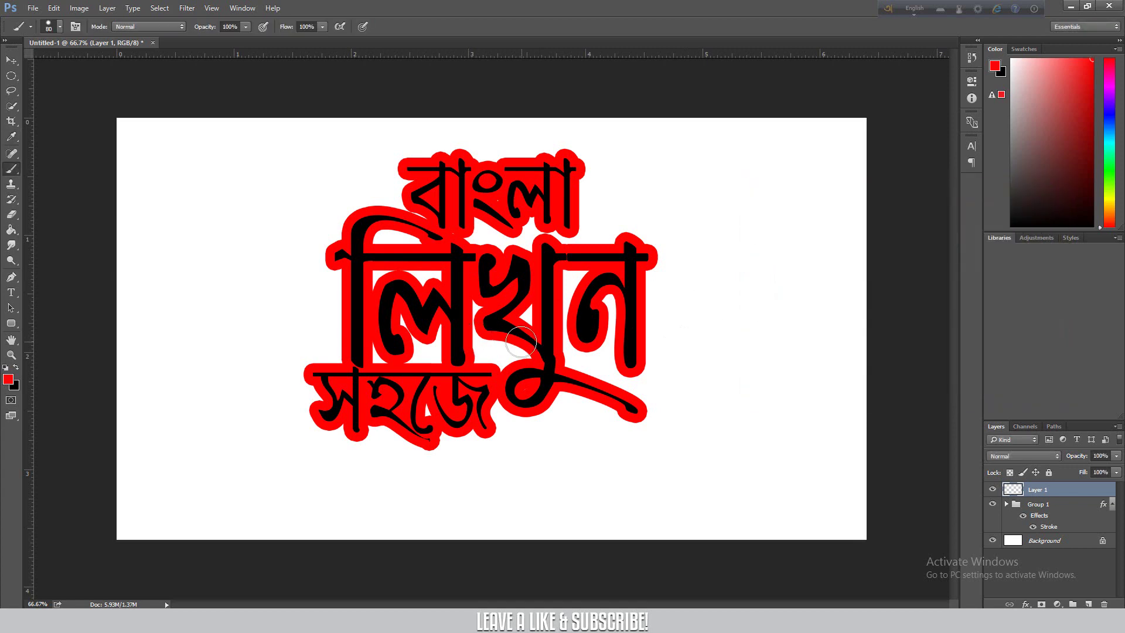
pyautogui.moveTo(518, 350)
pyautogui.mouseDown()
pyautogui.moveTo(484, 351)
pyautogui.moveTo(514, 357)
pyautogui.moveTo(511, 332)
pyautogui.moveTo(525, 329)
pyautogui.moveTo(514, 305)
pyautogui.moveTo(459, 320)
pyautogui.moveTo(449, 335)
pyautogui.moveTo(474, 343)
pyautogui.moveTo(383, 349)
pyautogui.moveTo(379, 330)
pyautogui.moveTo(380, 288)
pyautogui.moveTo(438, 287)
pyautogui.moveTo(383, 285)
pyautogui.moveTo(381, 271)
pyautogui.moveTo(400, 247)
pyautogui.moveTo(413, 254)
pyautogui.moveTo(424, 222)
pyautogui.moveTo(426, 277)
pyautogui.moveTo(457, 272)
pyautogui.moveTo(466, 255)
pyautogui.moveTo(562, 243)
pyautogui.moveTo(497, 266)
pyautogui.moveTo(539, 215)
pyautogui.moveTo(445, 221)
pyautogui.moveTo(504, 206)
pyautogui.moveTo(467, 326)
pyautogui.moveTo(384, 366)
pyautogui.moveTo(444, 410)
pyautogui.moveTo(424, 409)
pyautogui.moveTo(449, 334)
pyautogui.moveTo(425, 310)
pyautogui.moveTo(471, 325)
pyautogui.moveTo(469, 271)
pyautogui.mouseUp()
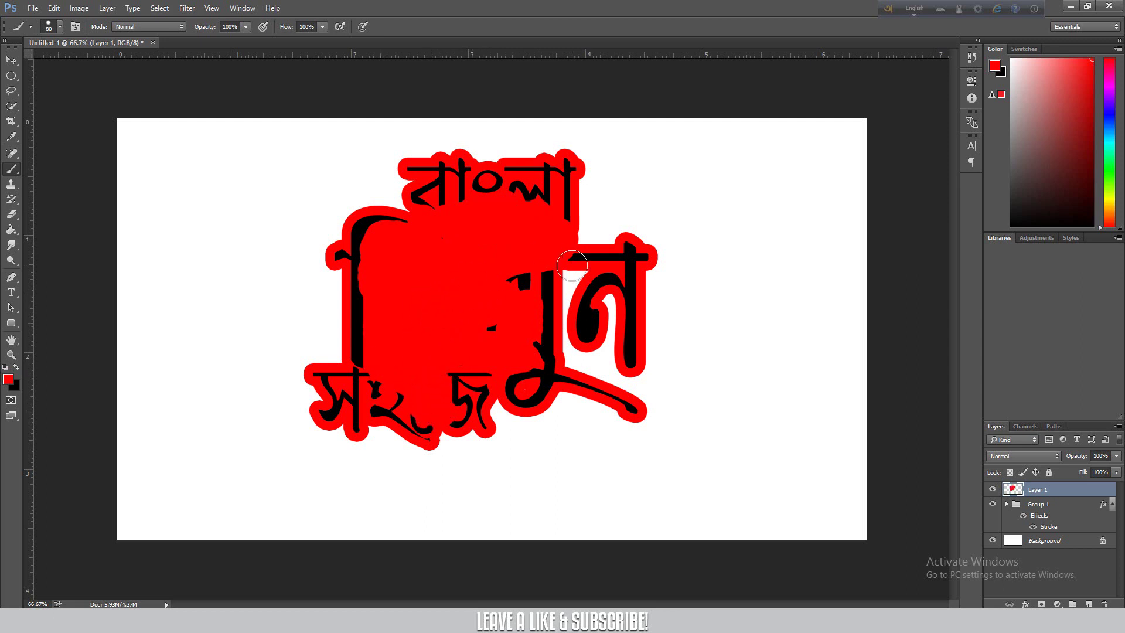
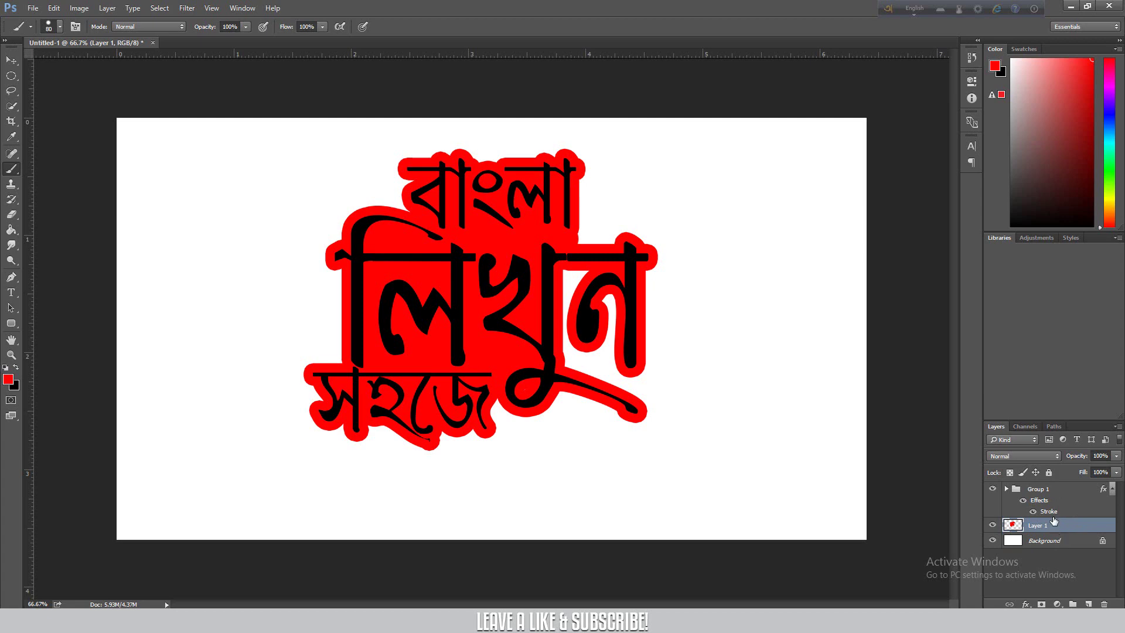
# Group the red paint layer with the text group and duplicate the combined group.
pyautogui.keyDown('shift'); pyautogui.click(1050, 490); pyautogui.keyUp('shift')
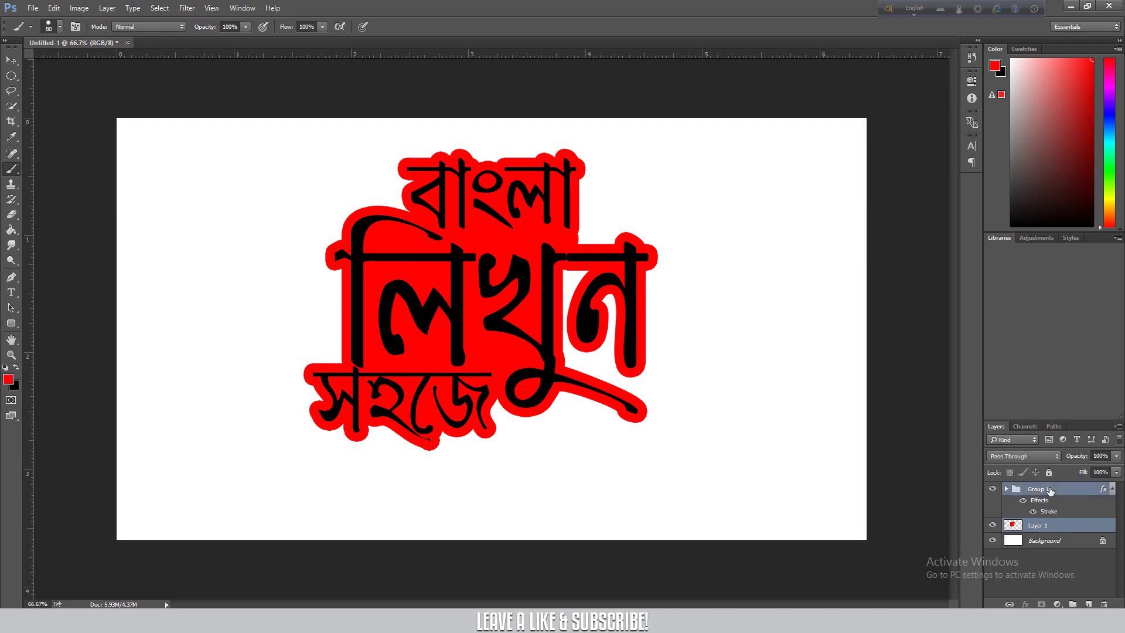
pyautogui.hotkey('ctrl', 'g')
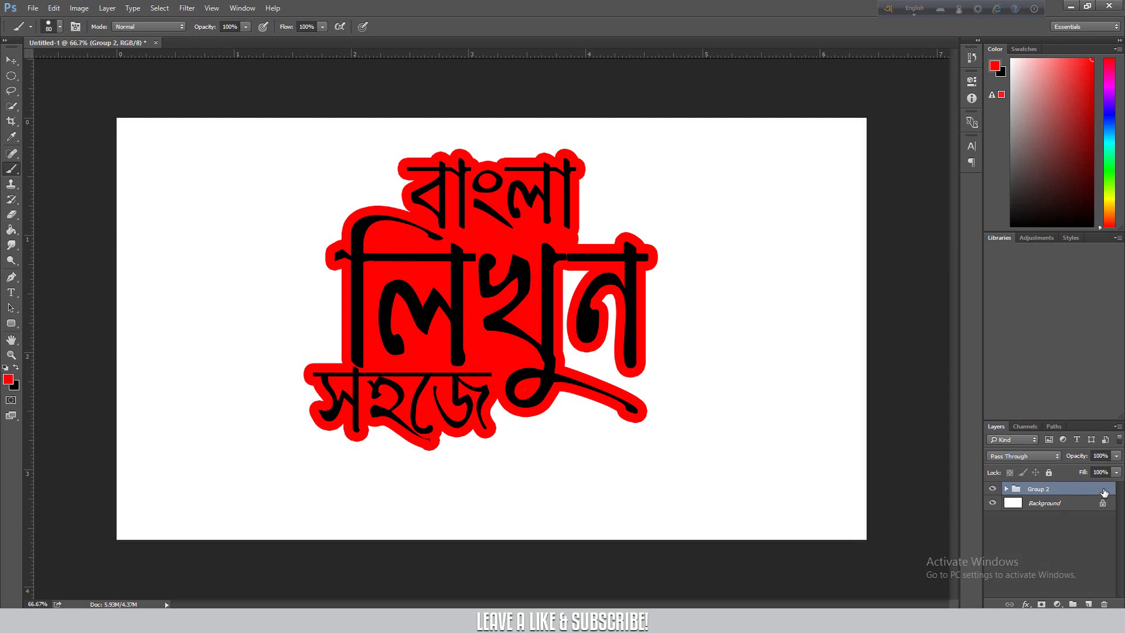
pyautogui.hotkey('ctrl', 'j')
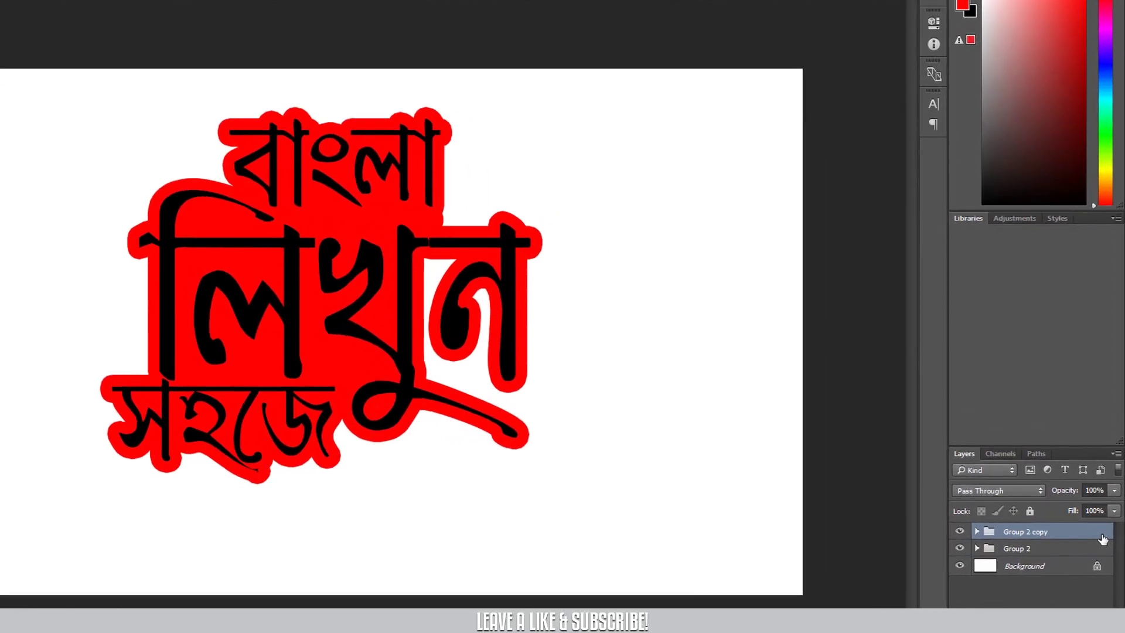
# Add an outside Stroke effect to the duplicated group and set its colour to black 000000.
pyautogui.doubleClick(1107, 495)
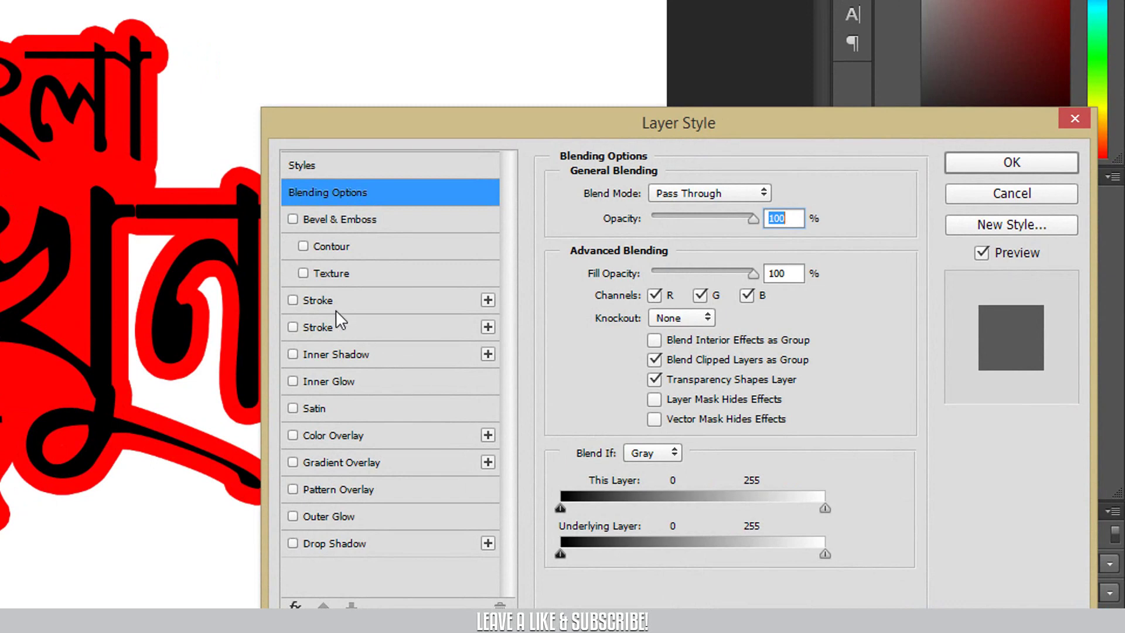
pyautogui.click(322, 300)
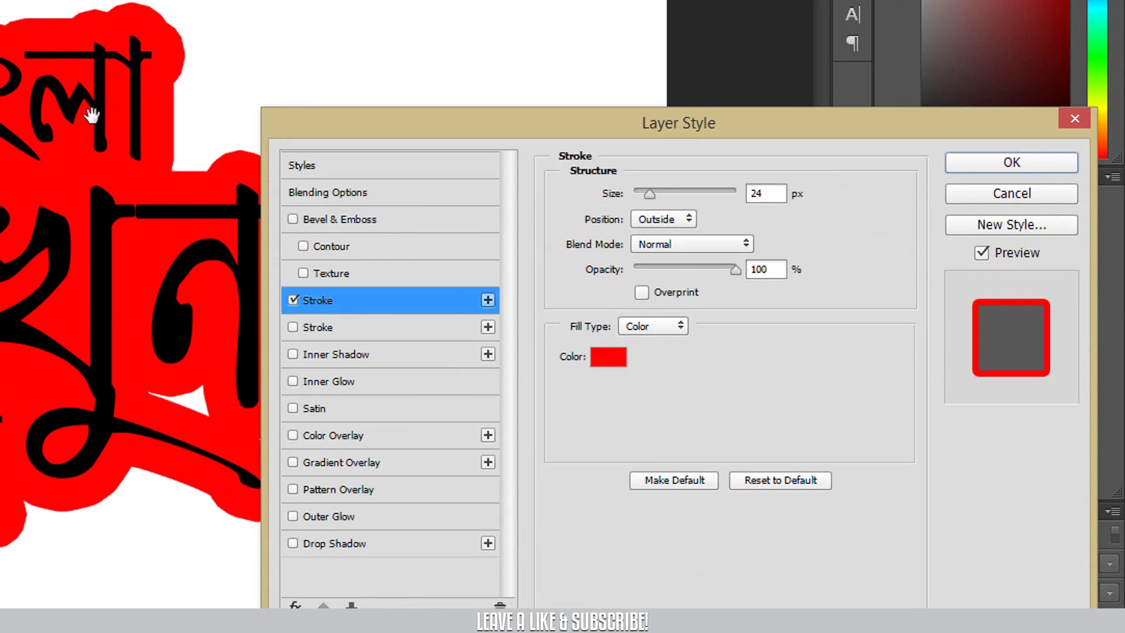
pyautogui.click(602, 359)
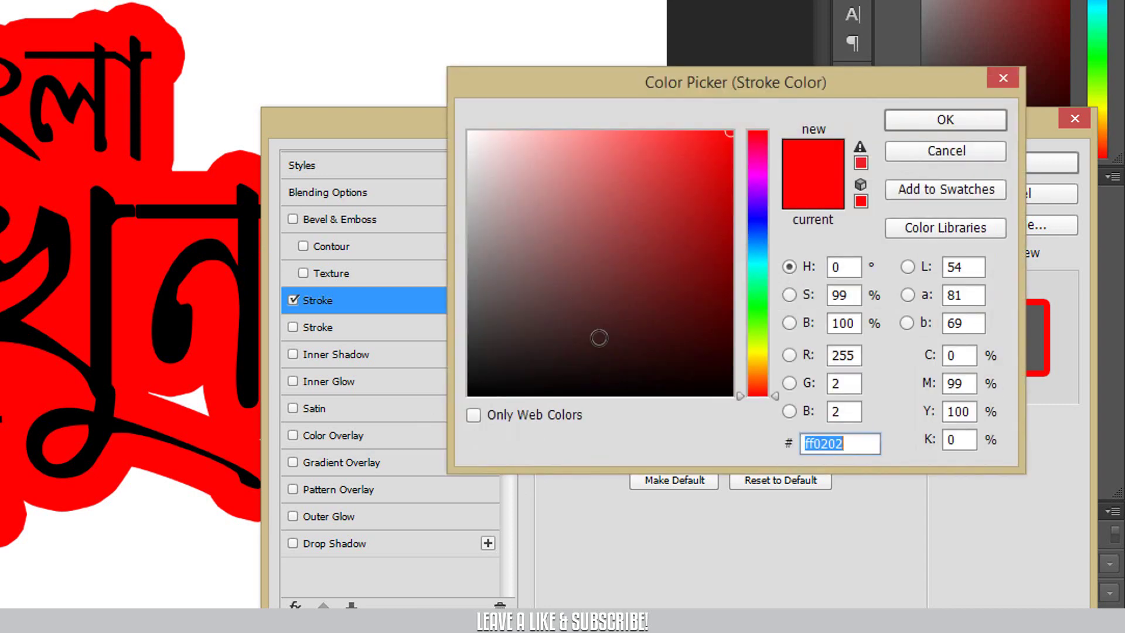
pyautogui.moveTo(528, 273)
pyautogui.mouseDown()
pyautogui.moveTo(469, 277)
pyautogui.moveTo(447, 293)
pyautogui.moveTo(449, 336)
pyautogui.moveTo(436, 360)
pyautogui.mouseUp()
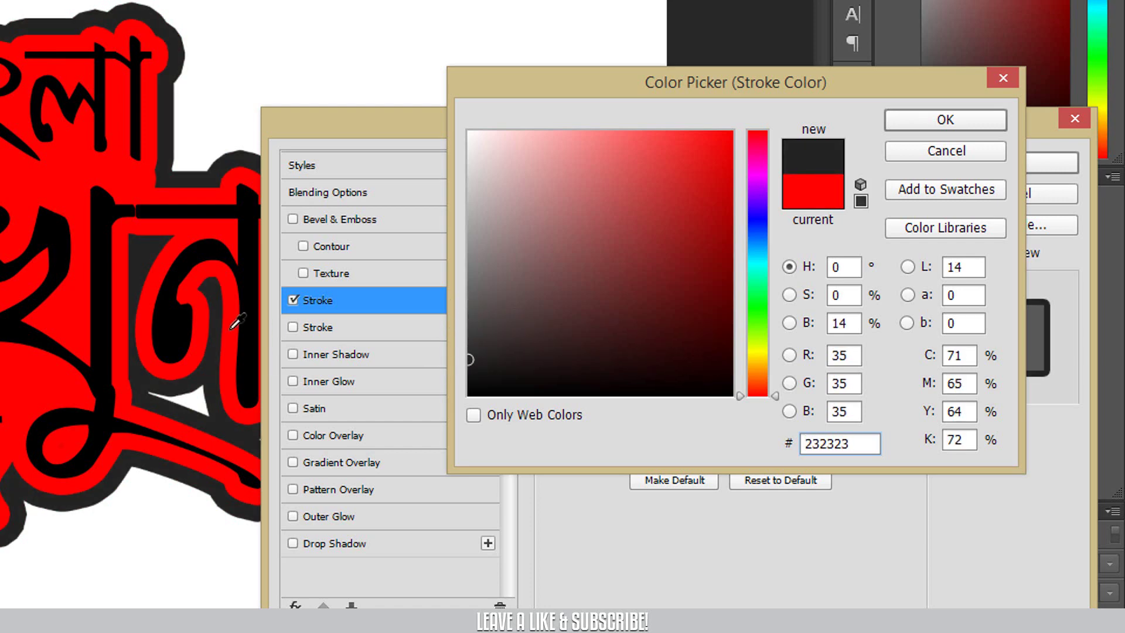
pyautogui.click(181, 317)
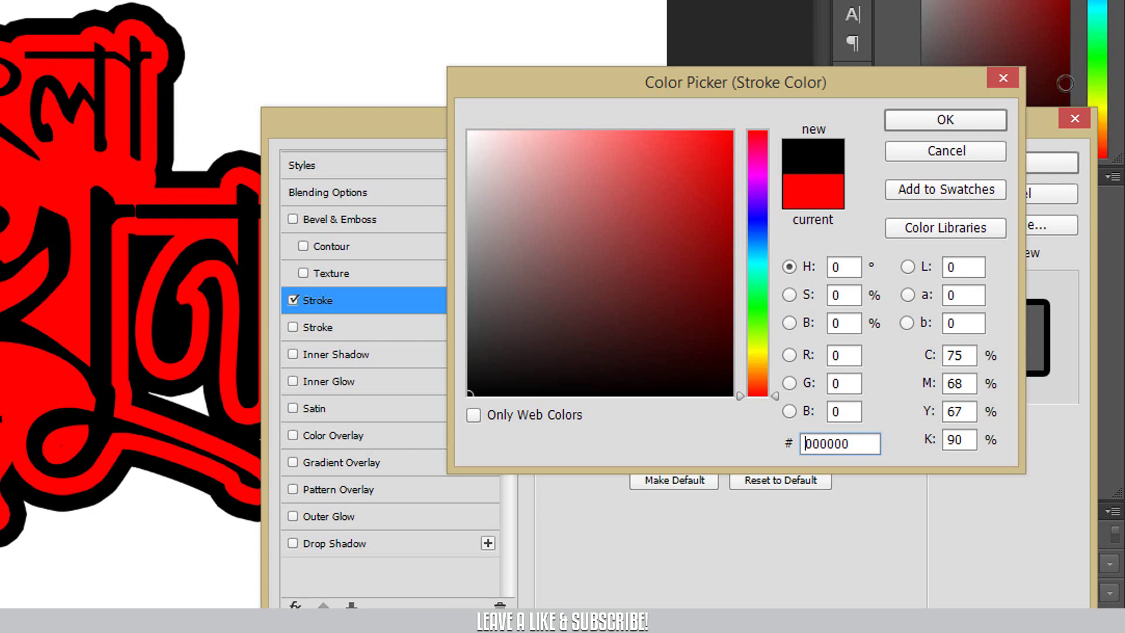
pyautogui.click(964, 121)
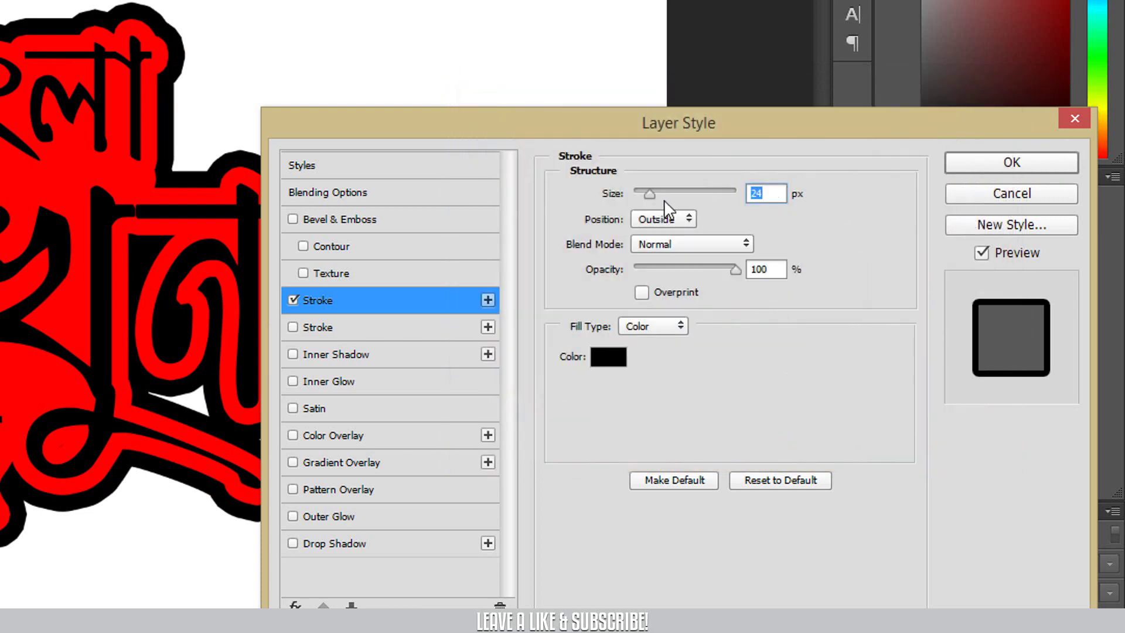
# Set the black stroke's size to 20 px, apply the style, and compare the artwork with the outlined copy hidden and shown.
pyautogui.moveTo(653, 198); pyautogui.dragTo(647, 196)
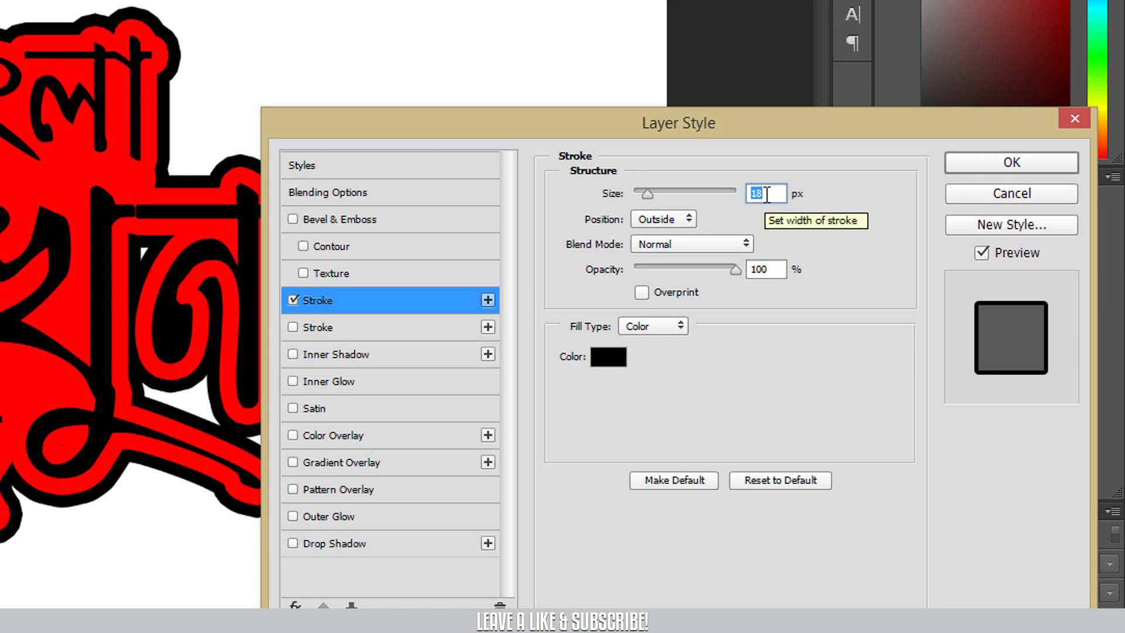
pyautogui.write('20')
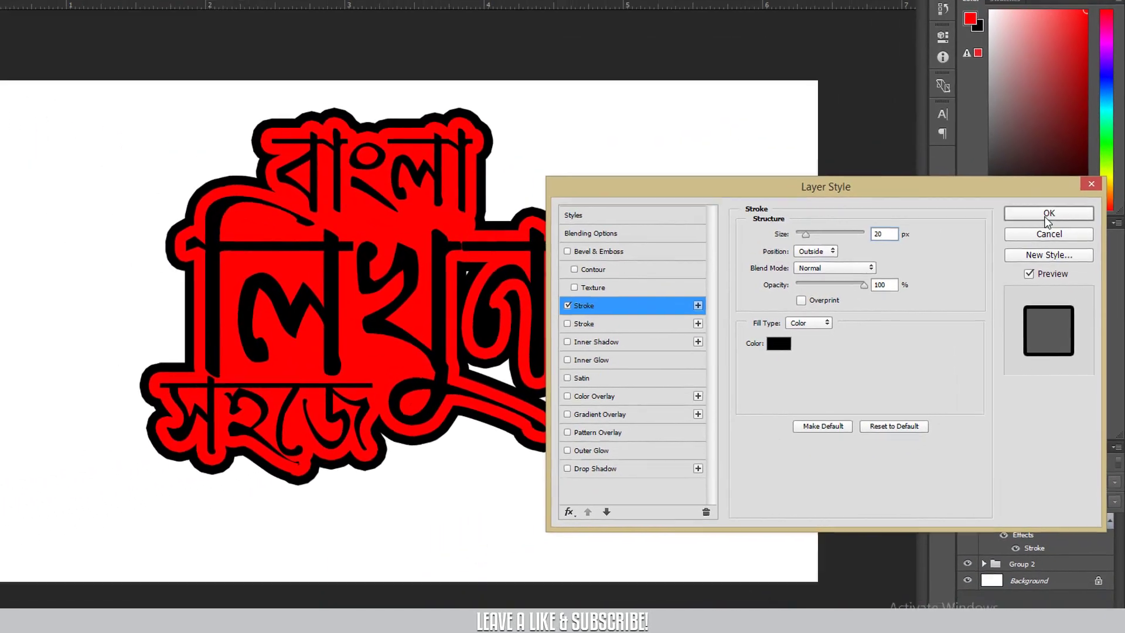
pyautogui.click(1049, 215)
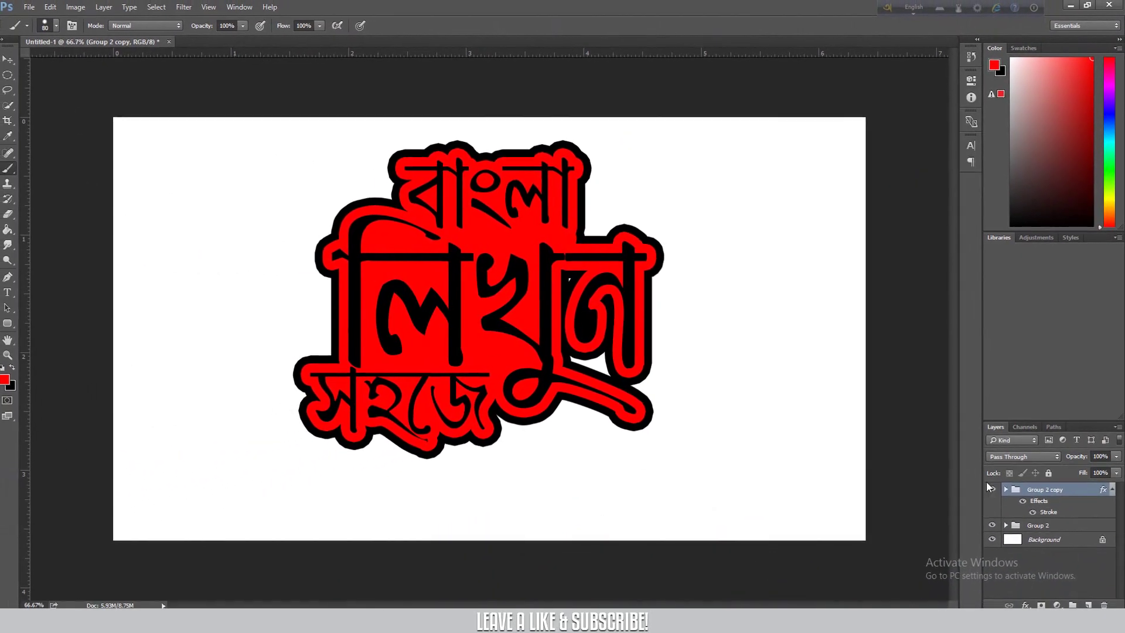
pyautogui.click(992, 489)
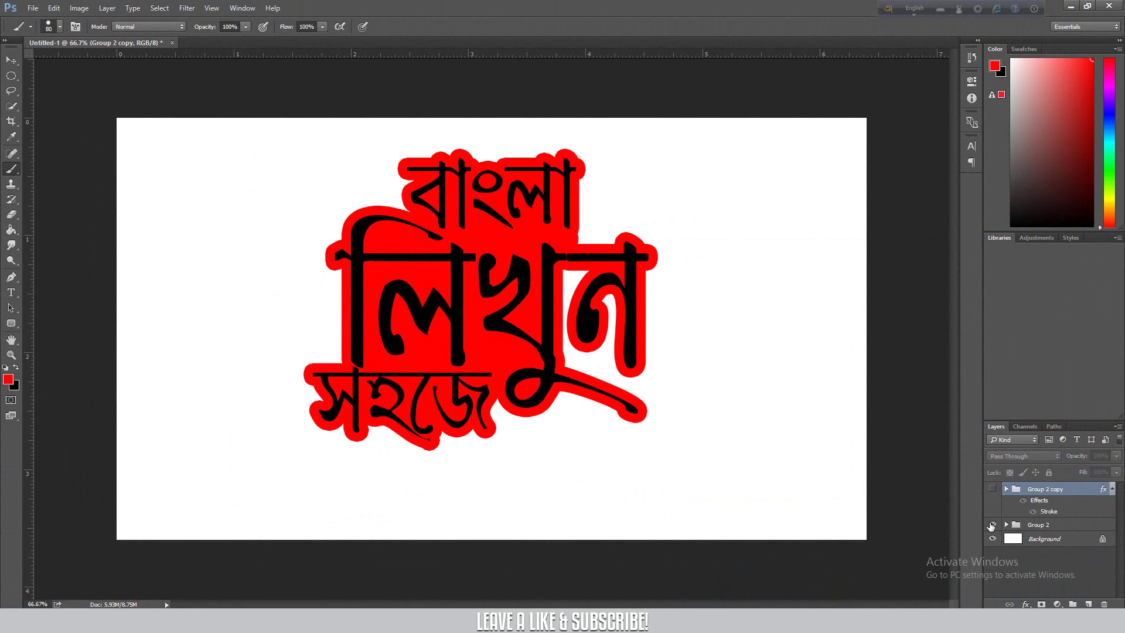
pyautogui.click(993, 490)
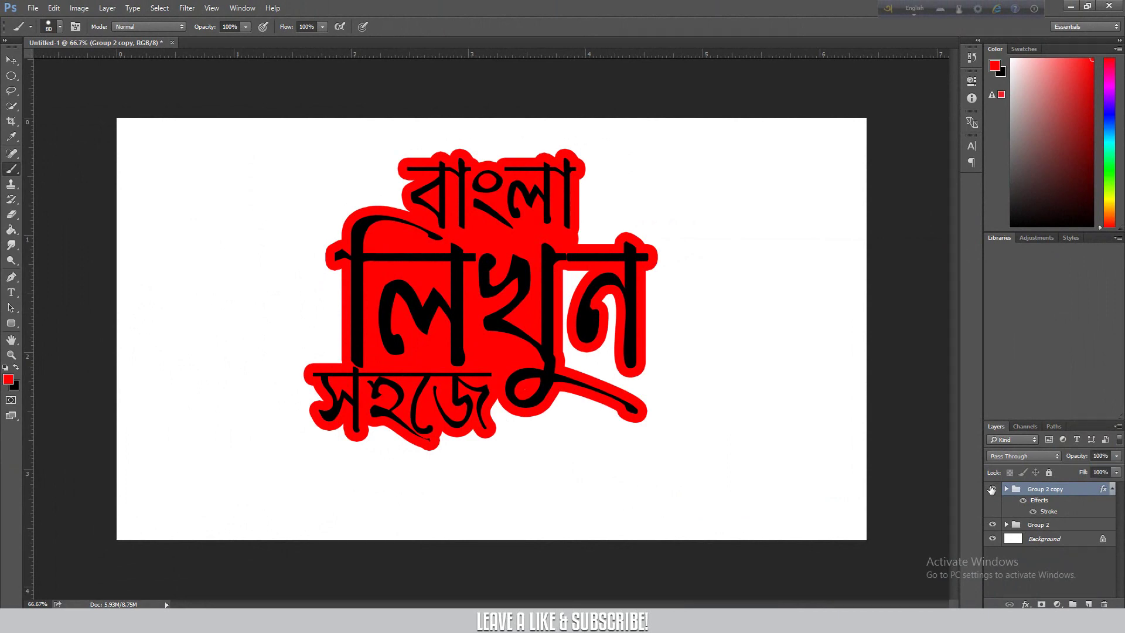
pyautogui.click(992, 490)
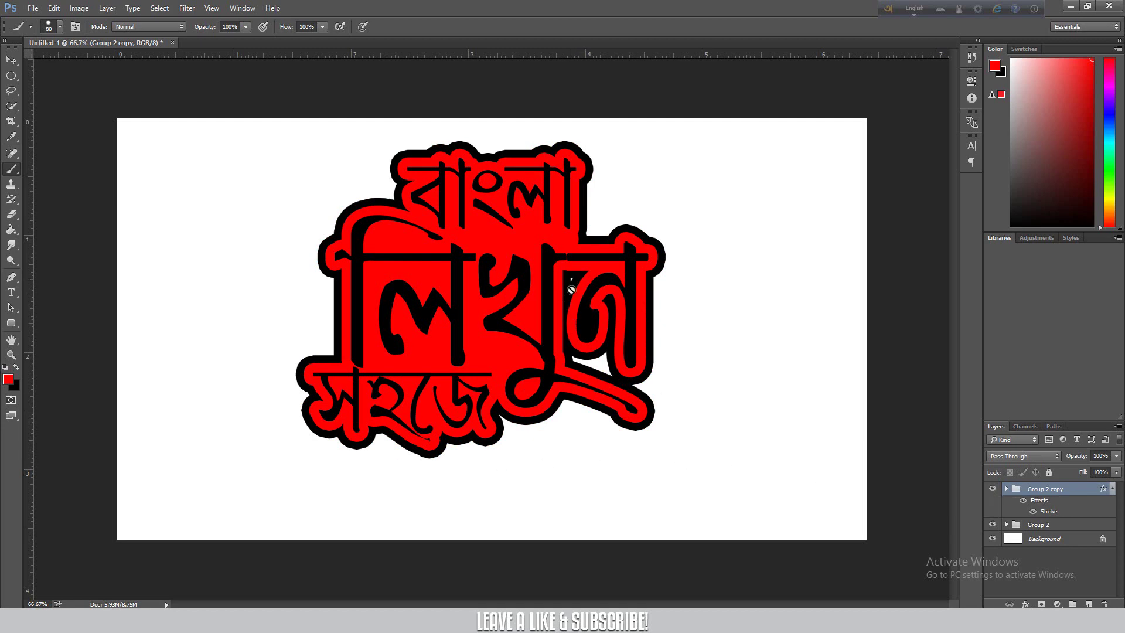
# On a new layer beneath the black-outlined group, paint the white gaps around the letter ন black 000000.
pyautogui.click(1090, 605)
pyautogui.moveTo(1071, 491); pyautogui.dragTo(1067, 534)
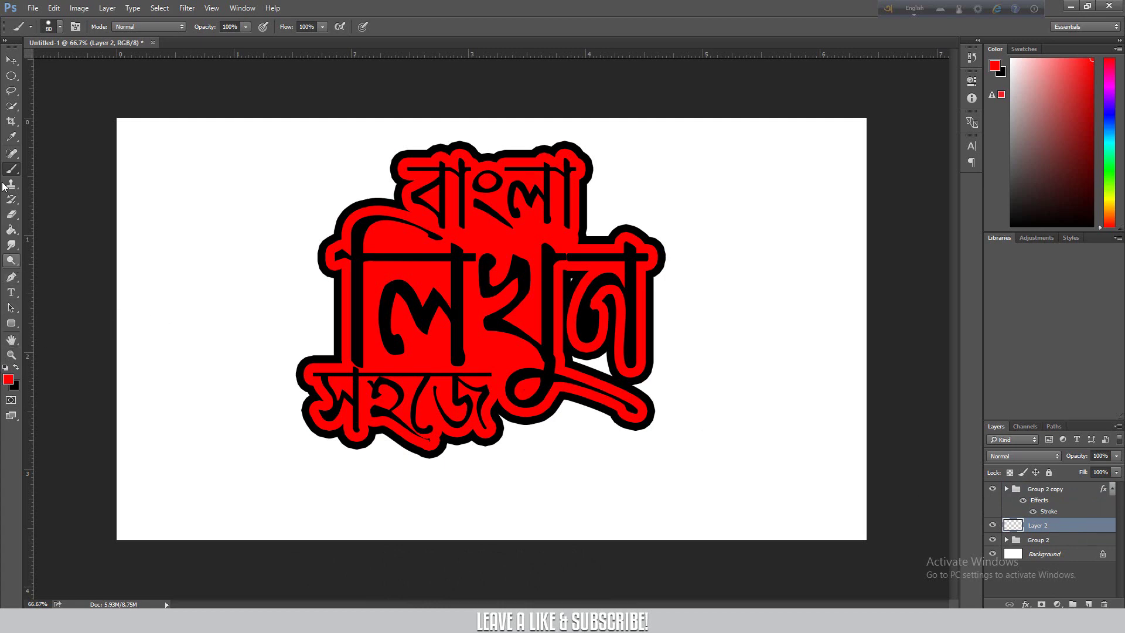
pyautogui.click(17, 368)
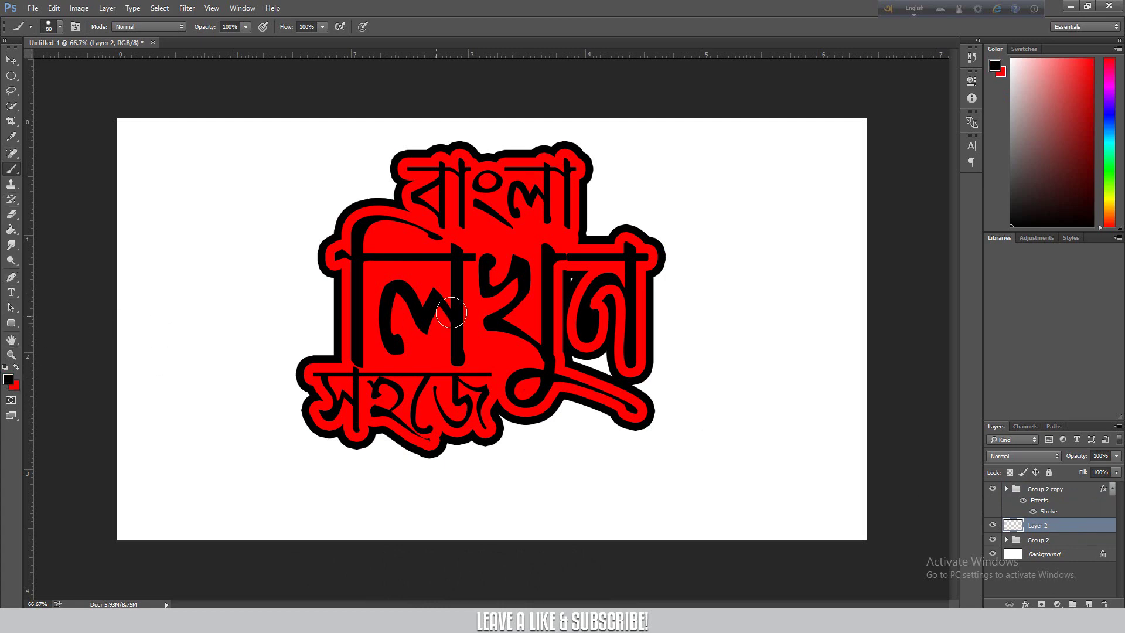
pyautogui.click(8, 381)
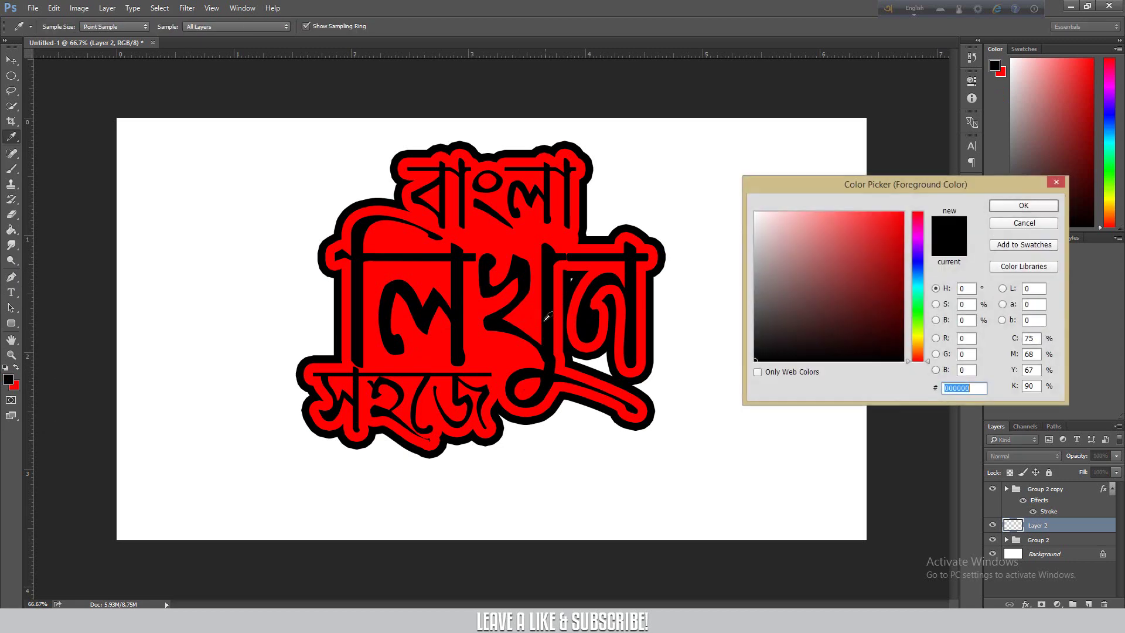
pyautogui.click(1025, 207)
pyautogui.moveTo(574, 302)
pyautogui.mouseDown()
pyautogui.moveTo(590, 356)
pyautogui.moveTo(605, 361)
pyautogui.mouseUp()
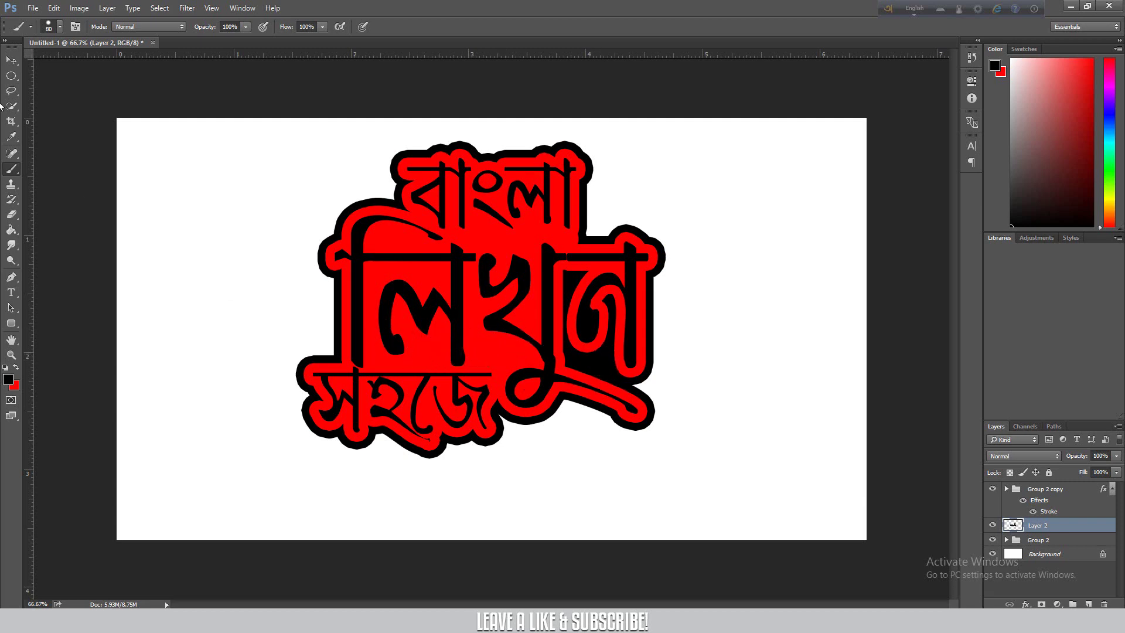
# Group the outlined copy, the black paint layer and the original group together, and duplicate the new group.
pyautogui.press('v')
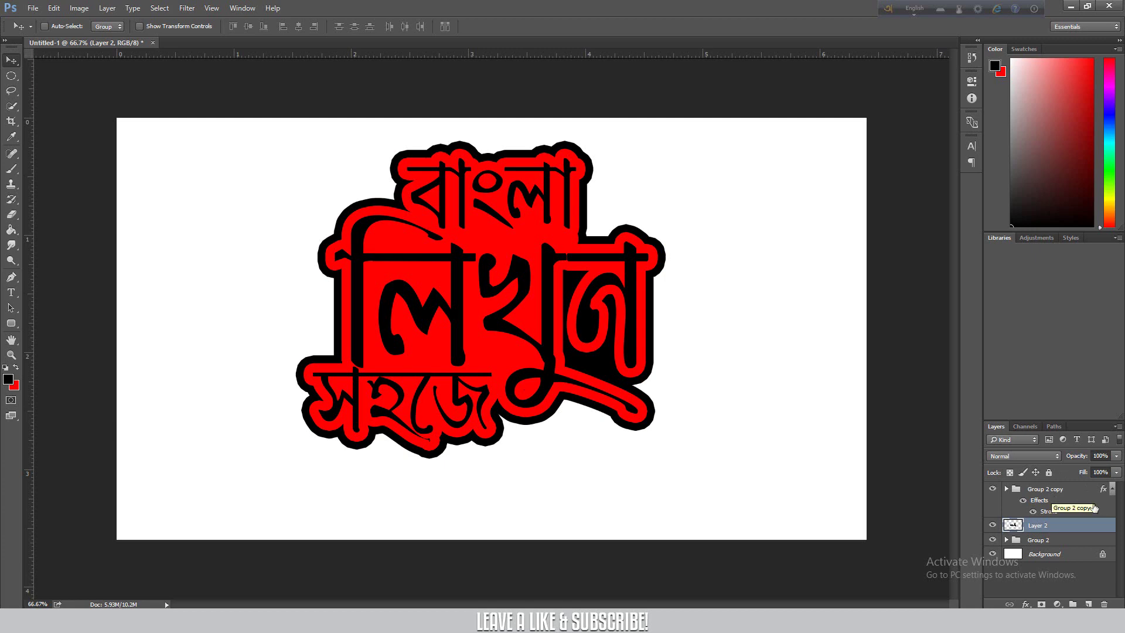
pyautogui.click(1049, 490)
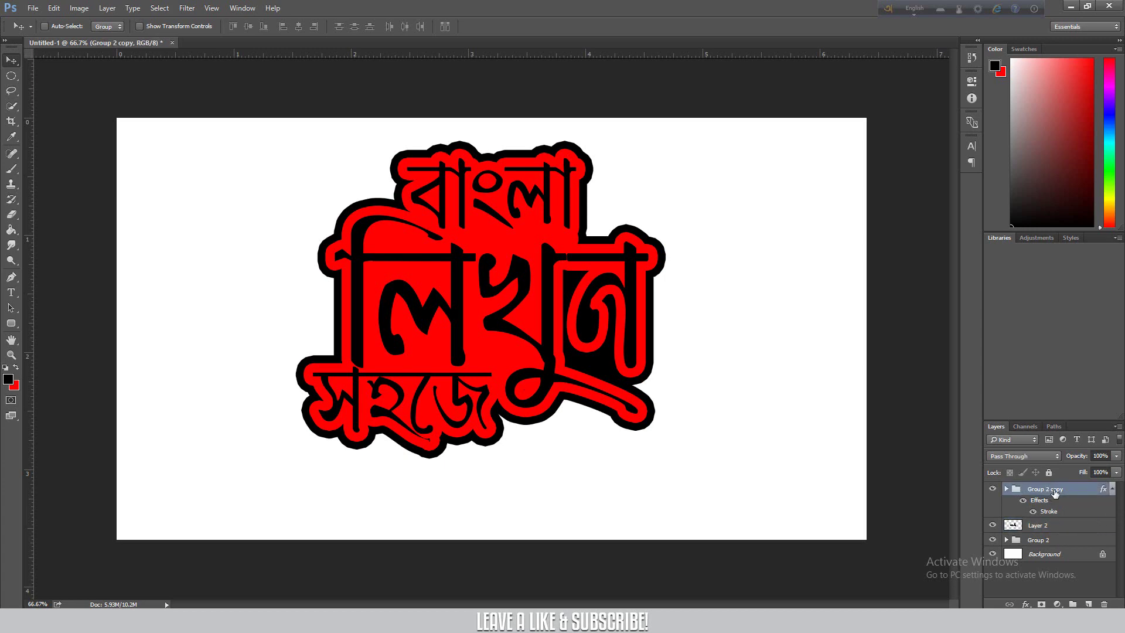
pyautogui.keyDown('shift'); pyautogui.click(1046, 542); pyautogui.keyUp('shift')
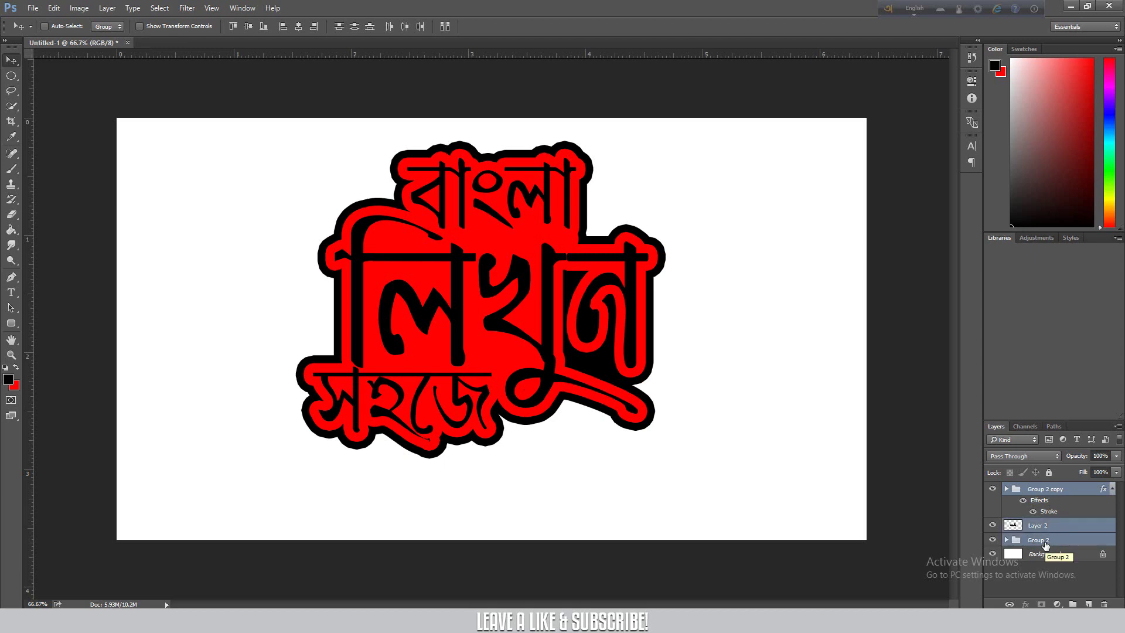
pyautogui.hotkey('ctrl', 'g')
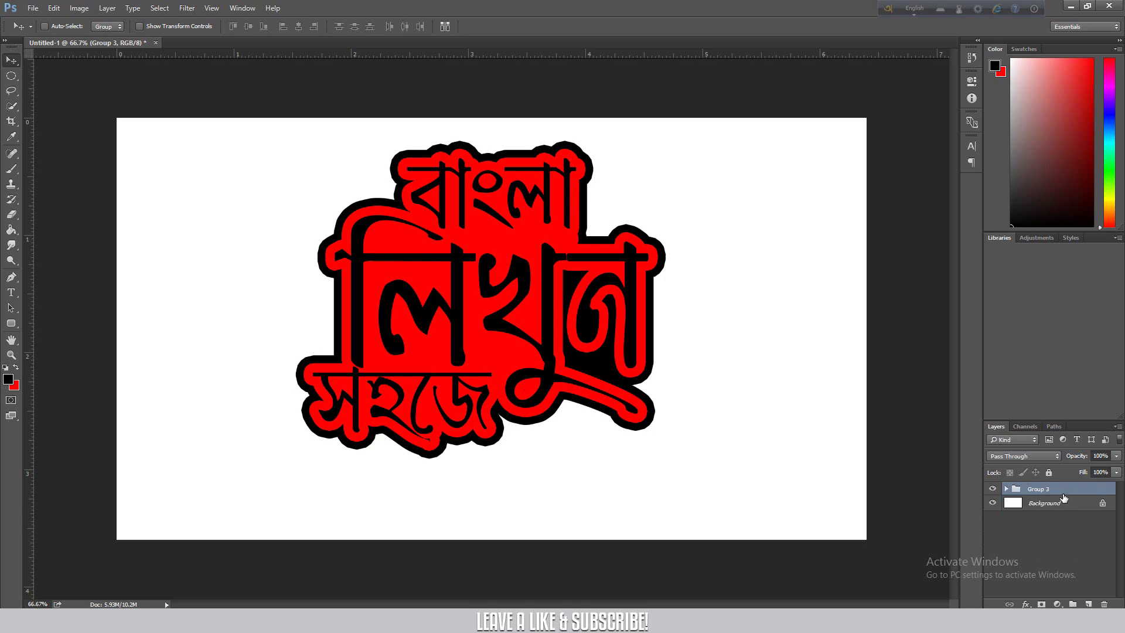
pyautogui.hotkey('ctrl', 'j')
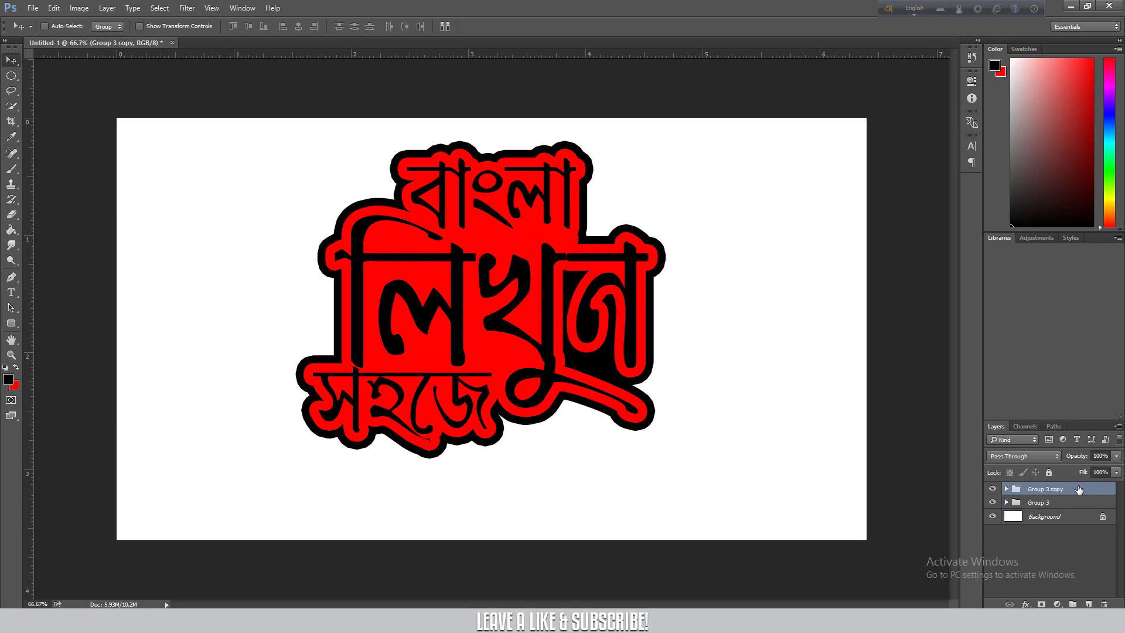
# Convert the duplicated group to a smart object and apply a Motion Blur with a 0° angle and 242 px distance.
pyautogui.press('ctrl')
pyautogui.rightClick(1080, 494)
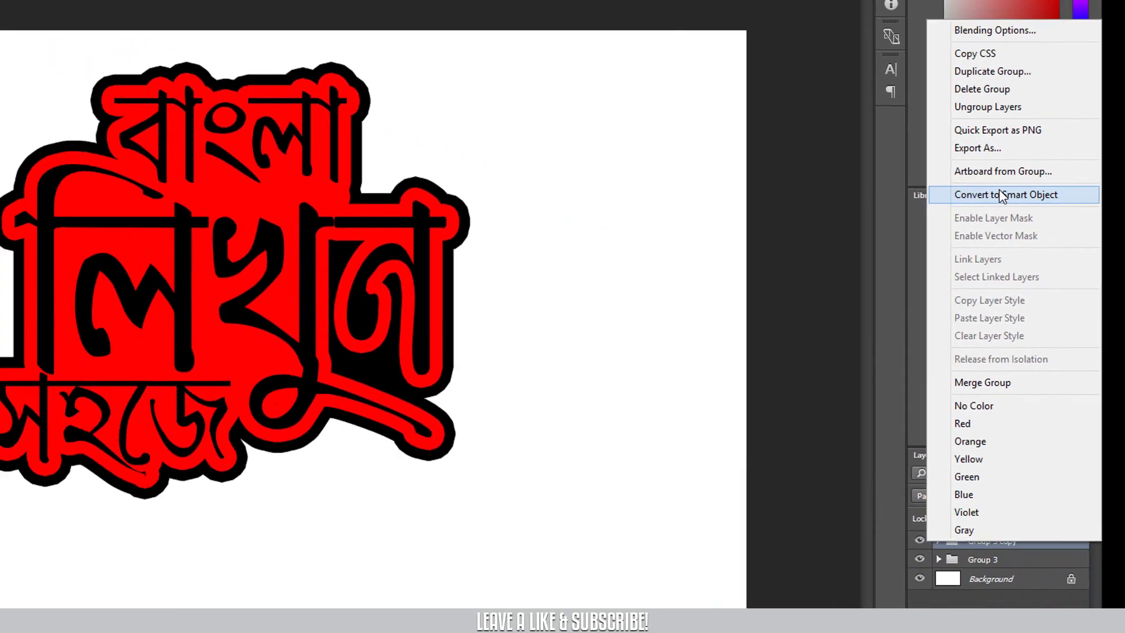
pyautogui.click(1003, 195)
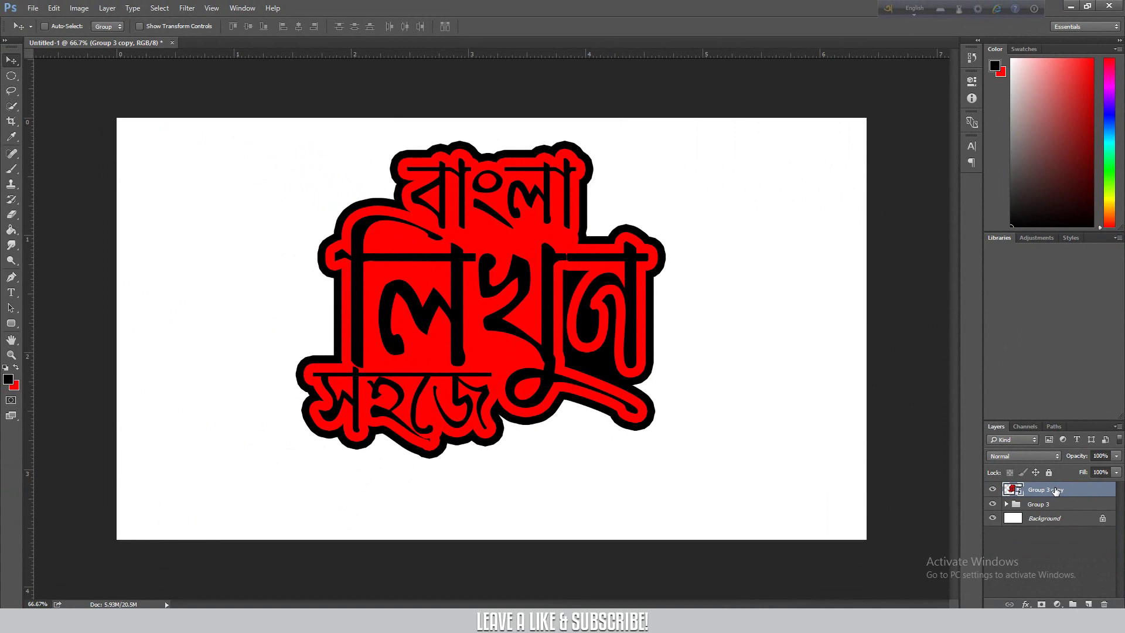
pyautogui.click(187, 8)
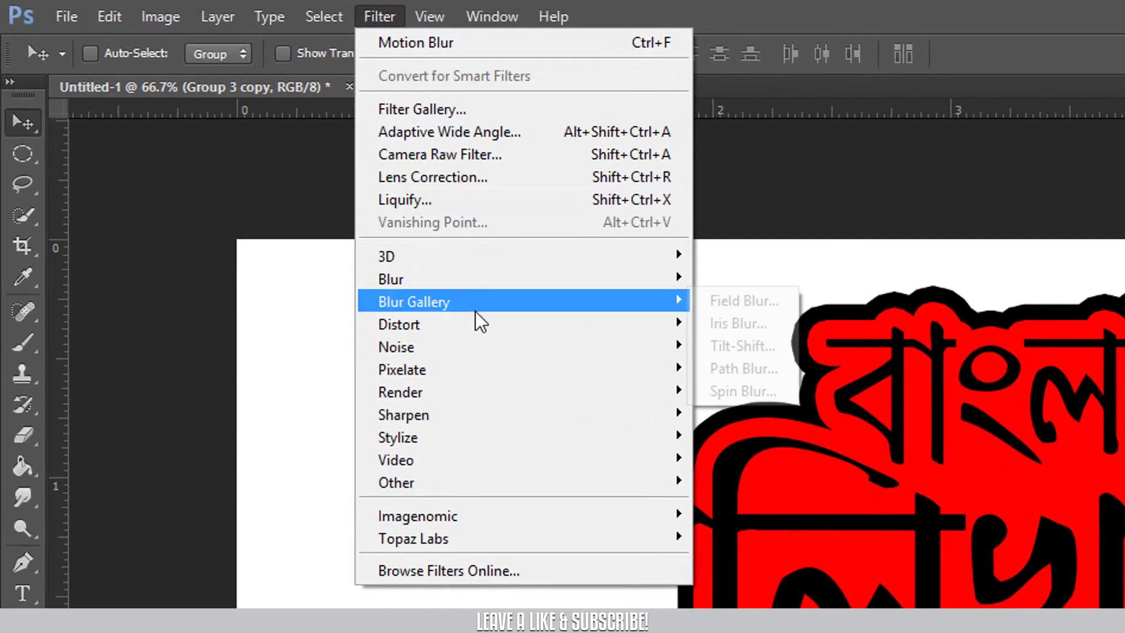
pyautogui.moveTo(486, 279)
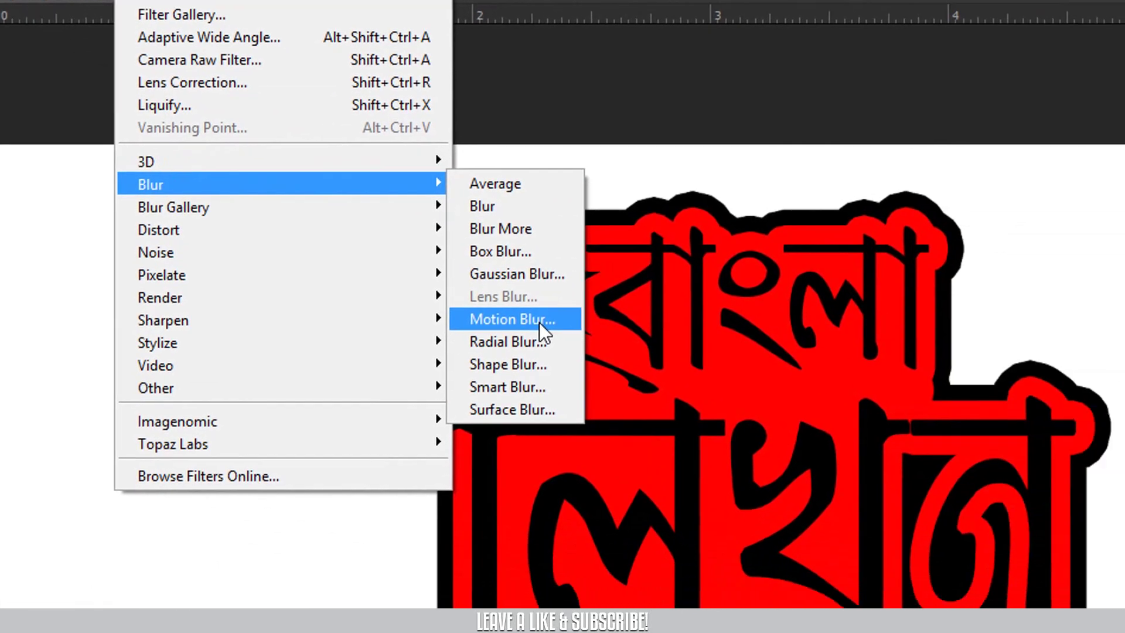
pyautogui.click(540, 322)
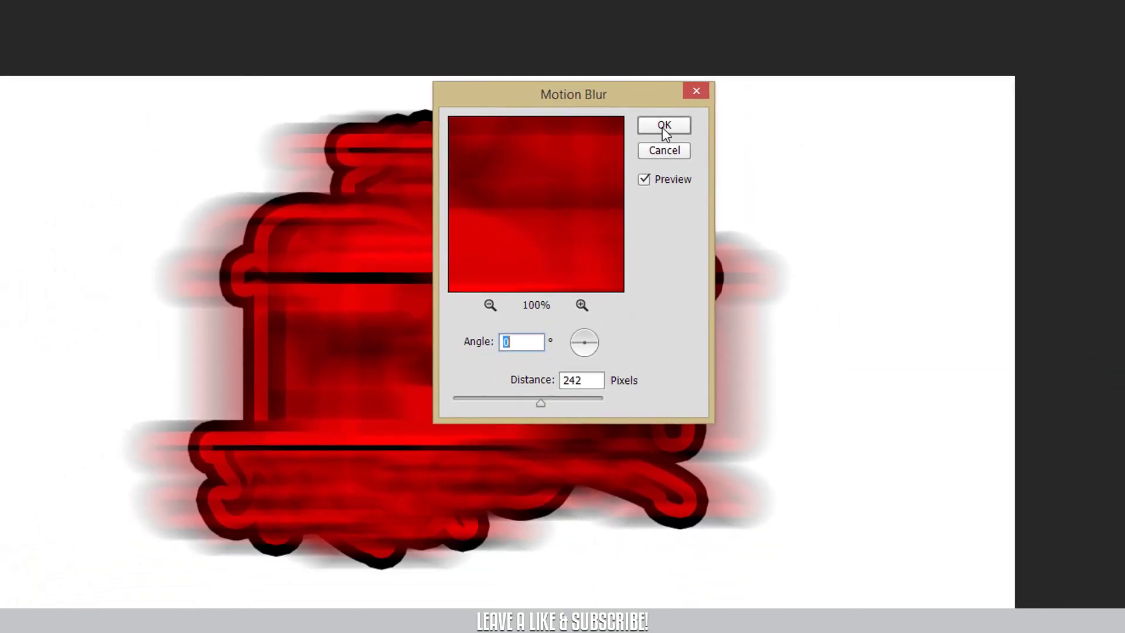
pyautogui.click(716, 91)
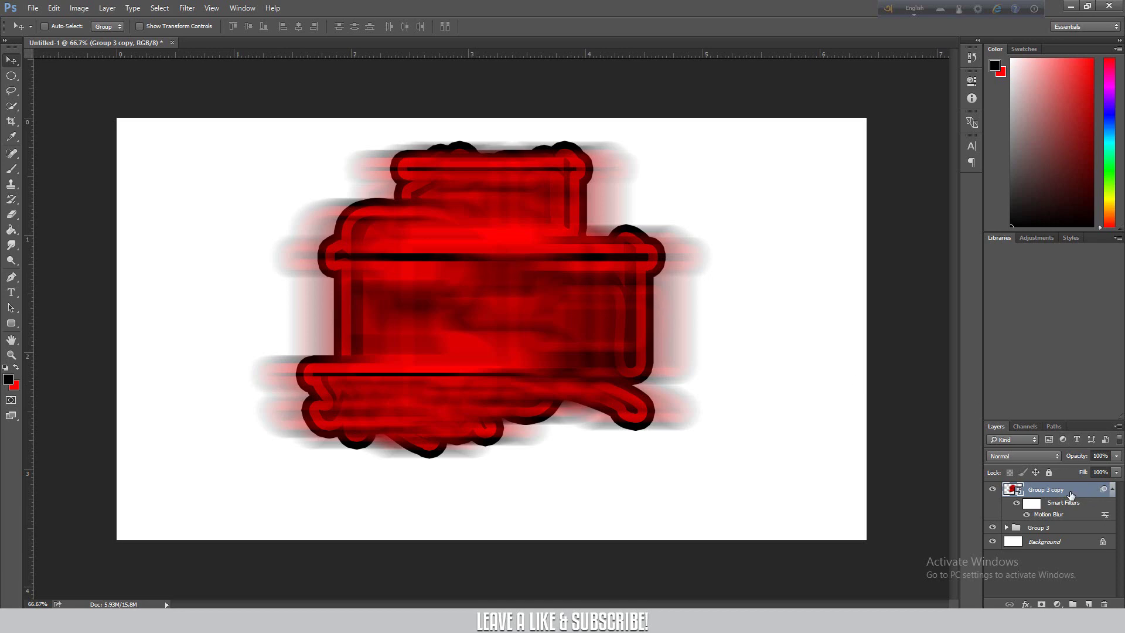
# Place the blurred copy beneath the sharp text group and shift it more than 100 px left so the blur trails behind the lettering.
pyautogui.moveTo(1071, 495); pyautogui.dragTo(1064, 530)
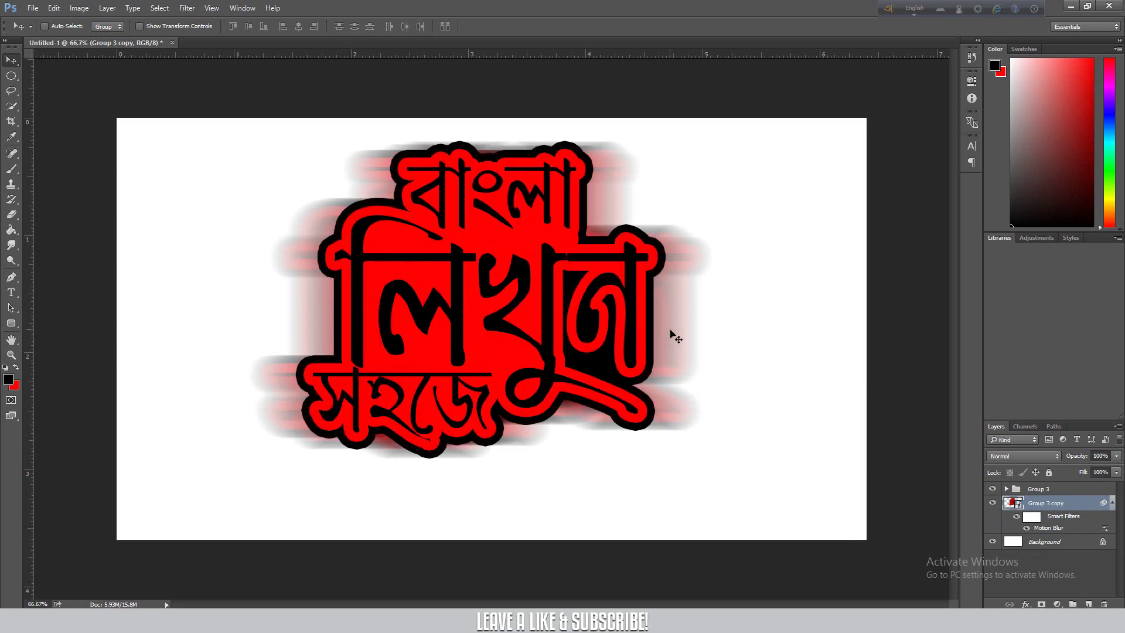
pyautogui.hotkey('shift', 'Left')
pyautogui.hotkey('shift', 'Left')
pyautogui.hotkey('shift', 'Left')
pyautogui.hotkey('shift', 'Left')
pyautogui.hotkey('shift', 'Left')
pyautogui.hotkey('shift', 'Left')
pyautogui.hotkey('shift', 'Left')
pyautogui.hotkey('shift', 'Left')
pyautogui.hotkey('shift', 'Left')
pyautogui.hotkey('shift', 'Left')
pyautogui.hotkey('shift', 'Left')
pyautogui.hotkey('shift', 'Left')
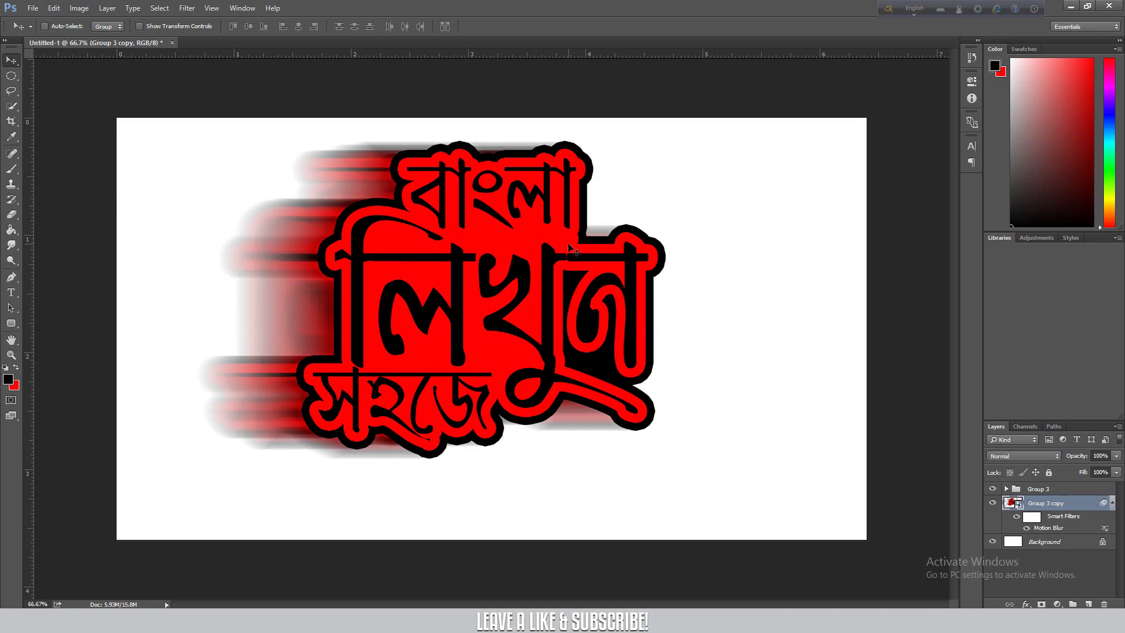
# Move the lettering and its blur together toward the canvas's right side, and shift only the blurred copy until it trails right of the text.
pyautogui.keyDown('shift'); pyautogui.click(1047, 491); pyautogui.keyUp('shift')
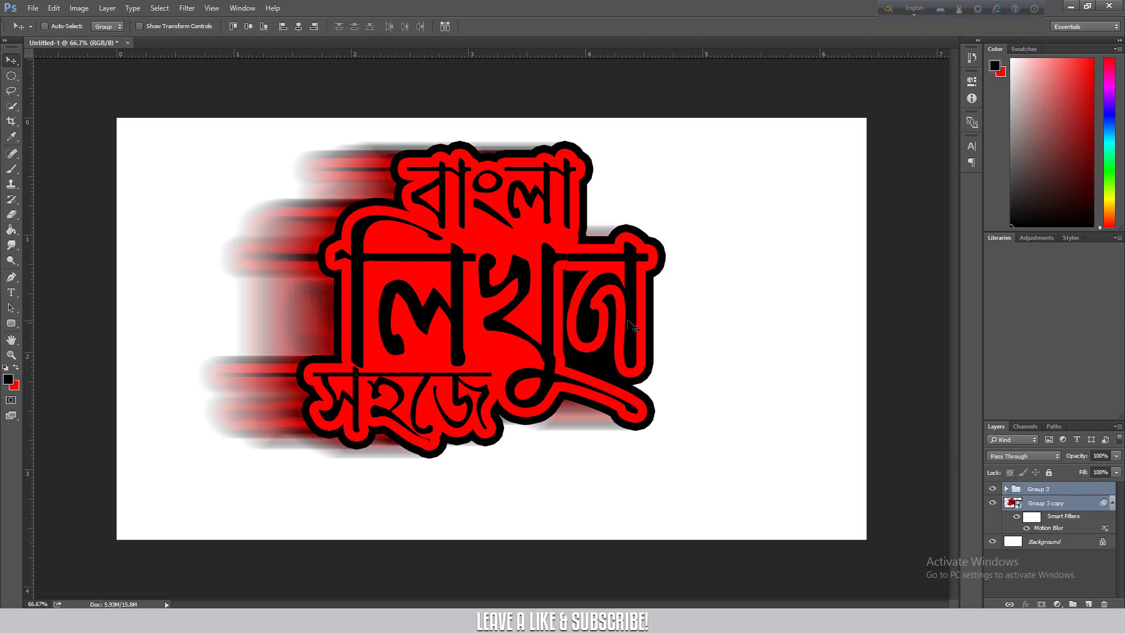
pyautogui.moveTo(724, 350); pyautogui.dragTo(780, 340)
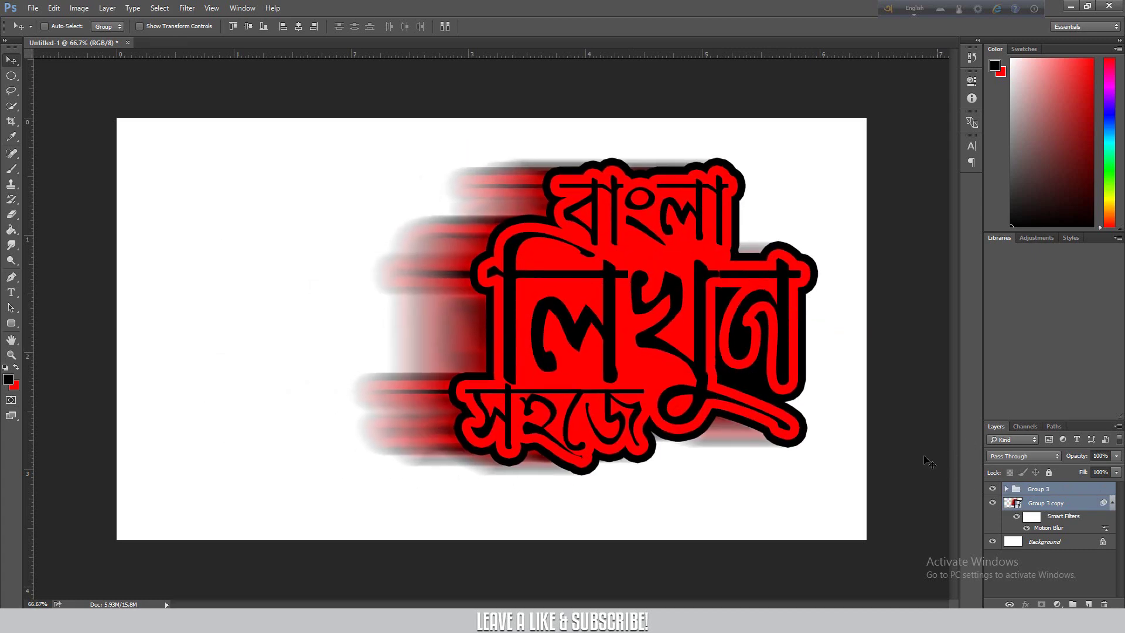
pyautogui.click(1086, 505)
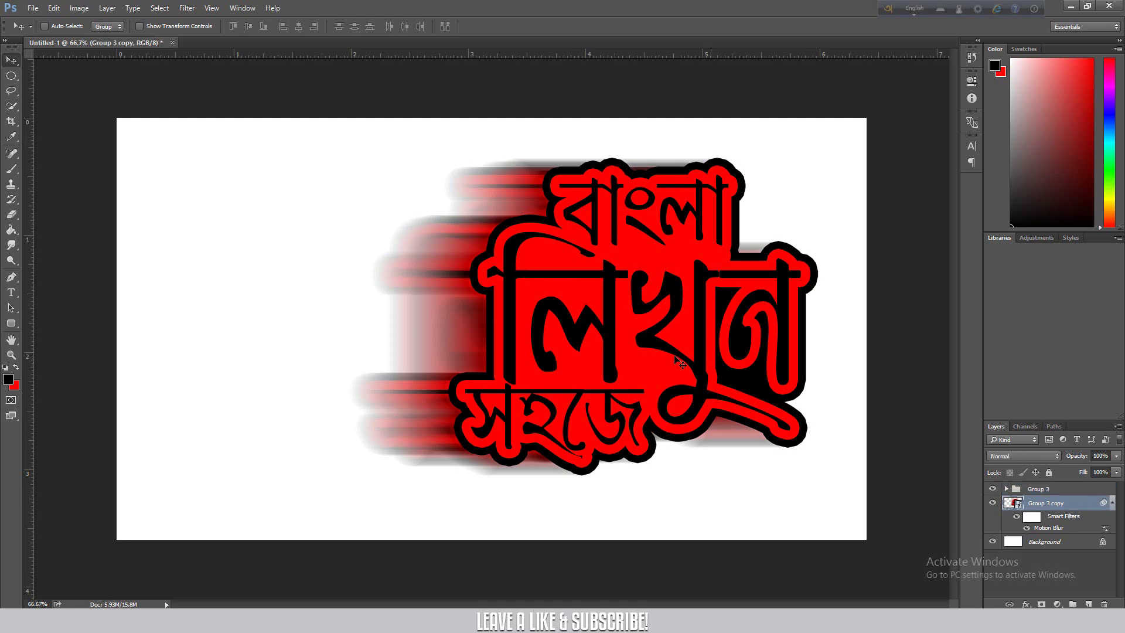
pyautogui.moveTo(750, 356); pyautogui.dragTo(758, 356)
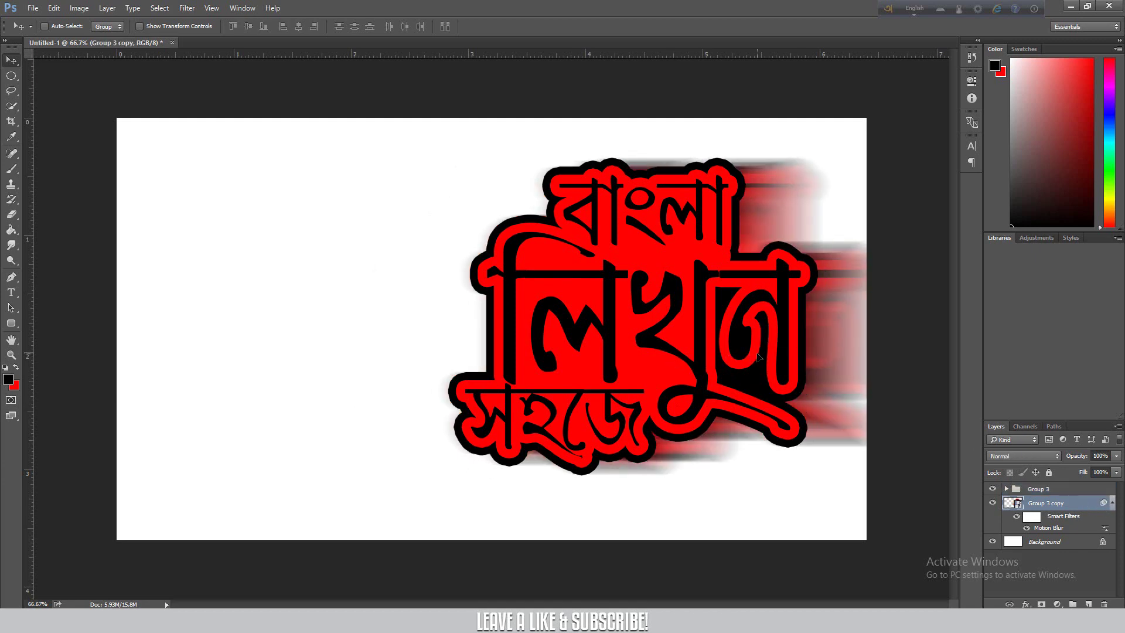